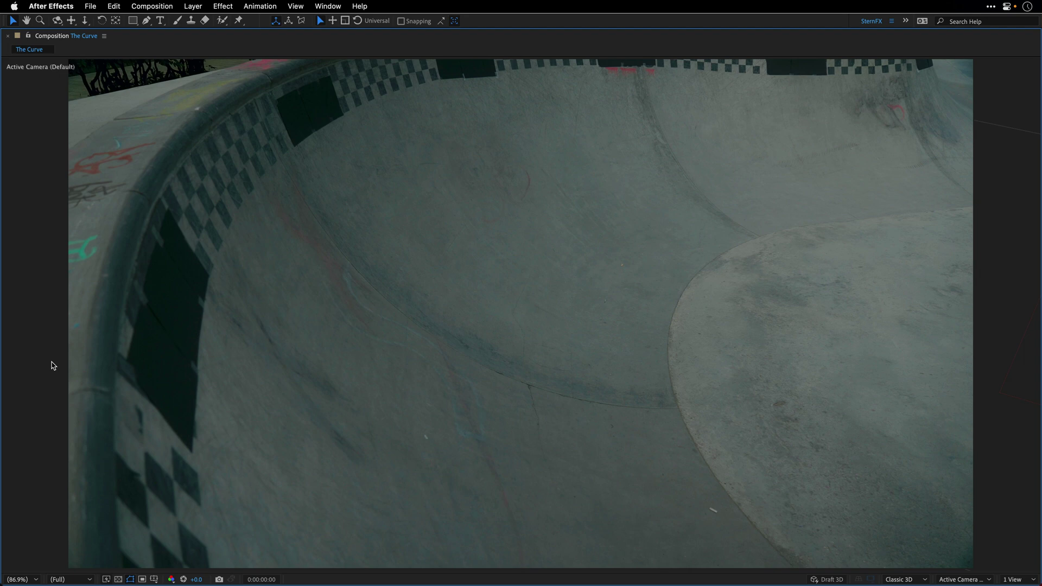
Step: Restore the workspace and camera-track the Skatepark layer, solving to a 0.70-pixel average error
key("space")
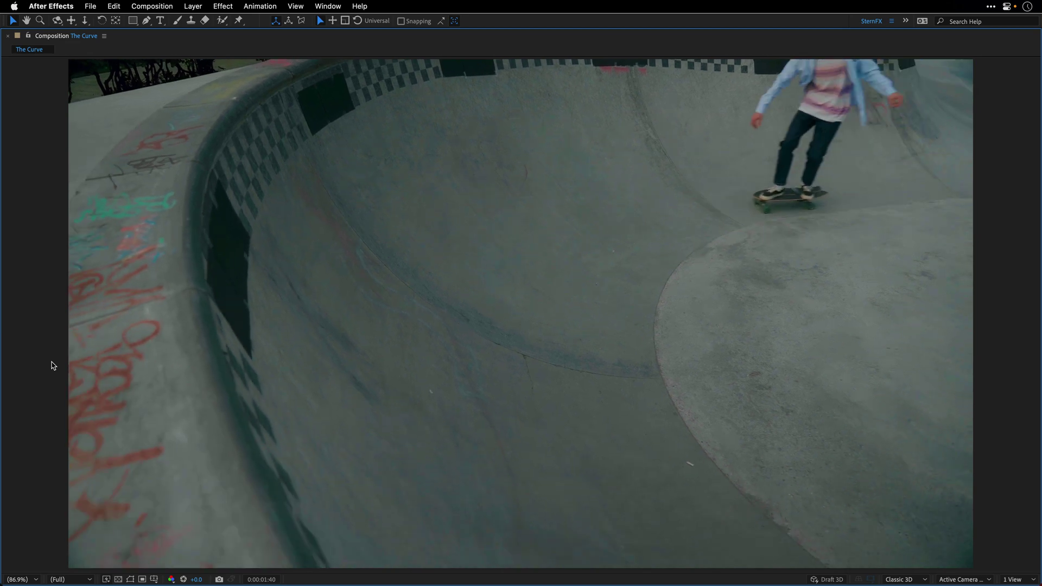
key("grave")
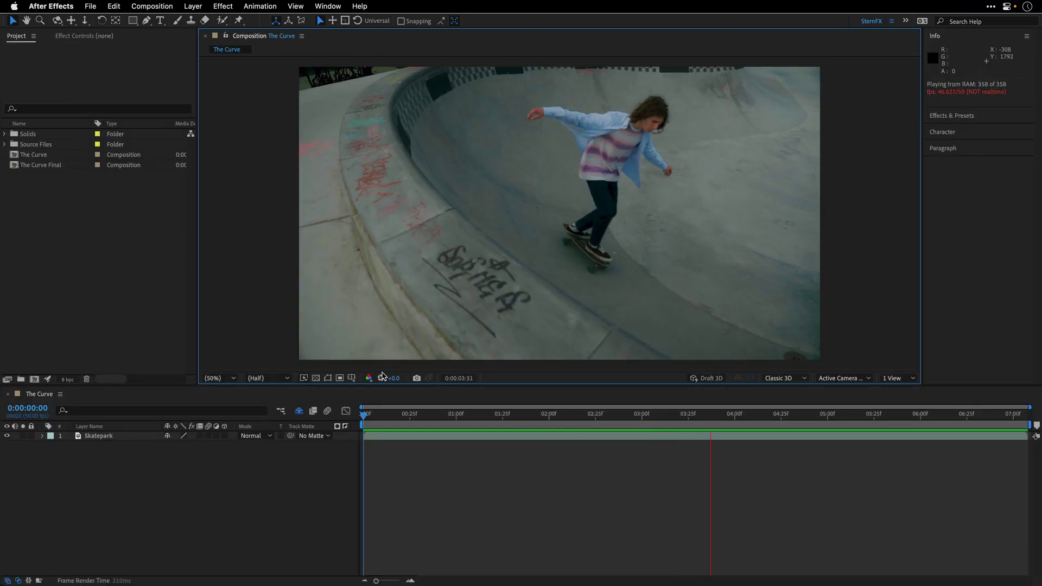
key("space")
left_click(89, 437)
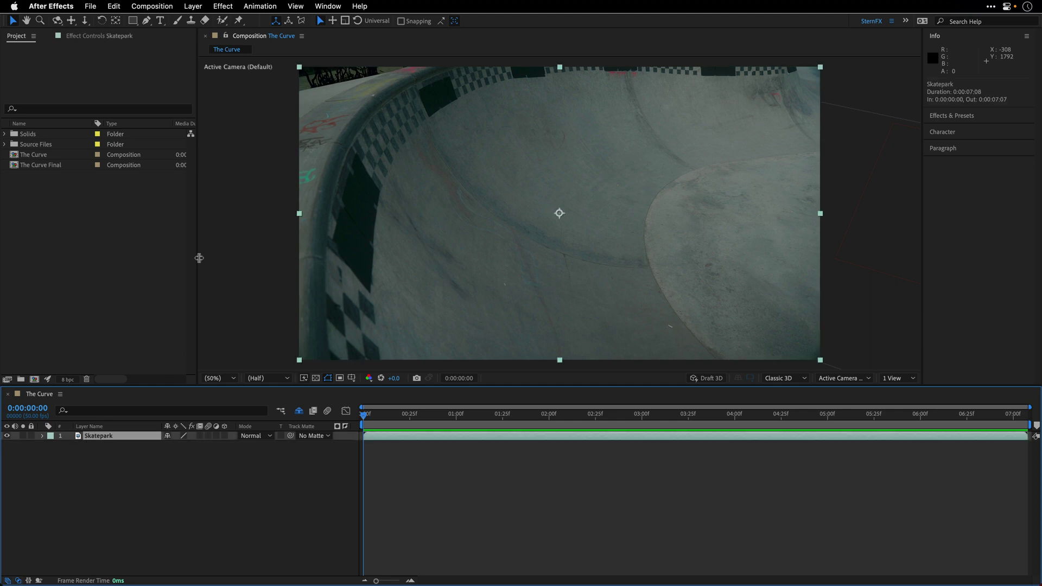
left_click(261, 6)
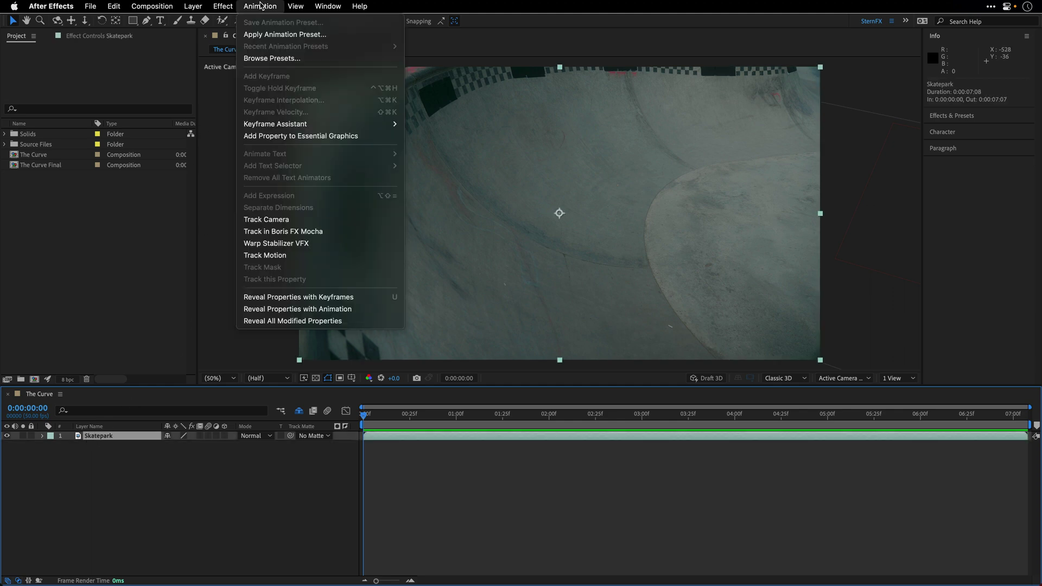
left_click(255, 220)
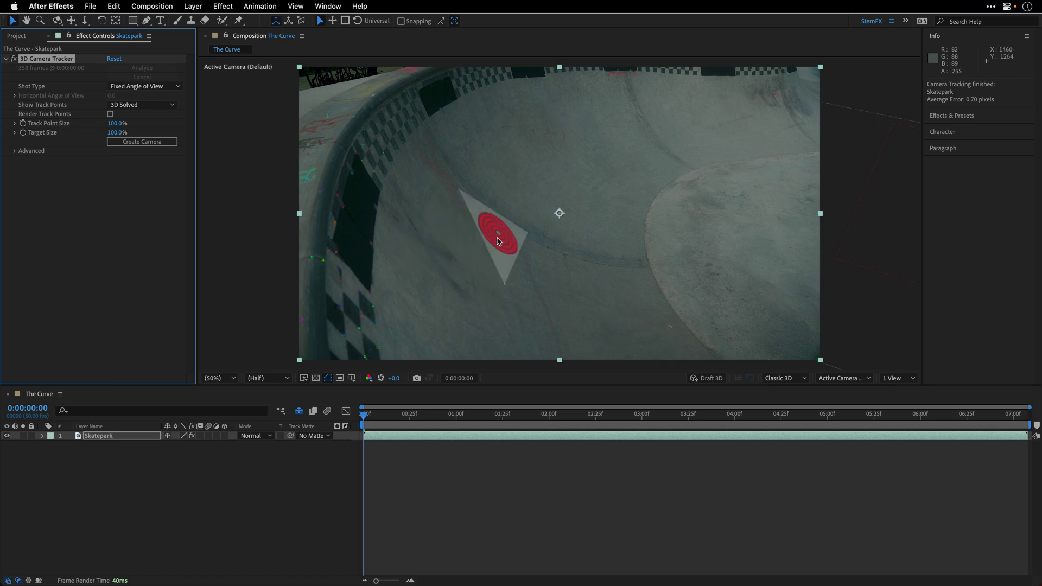
Step: Create a text layer and tracked 3D camera from track points on the bowl floor
left_click(490, 234)
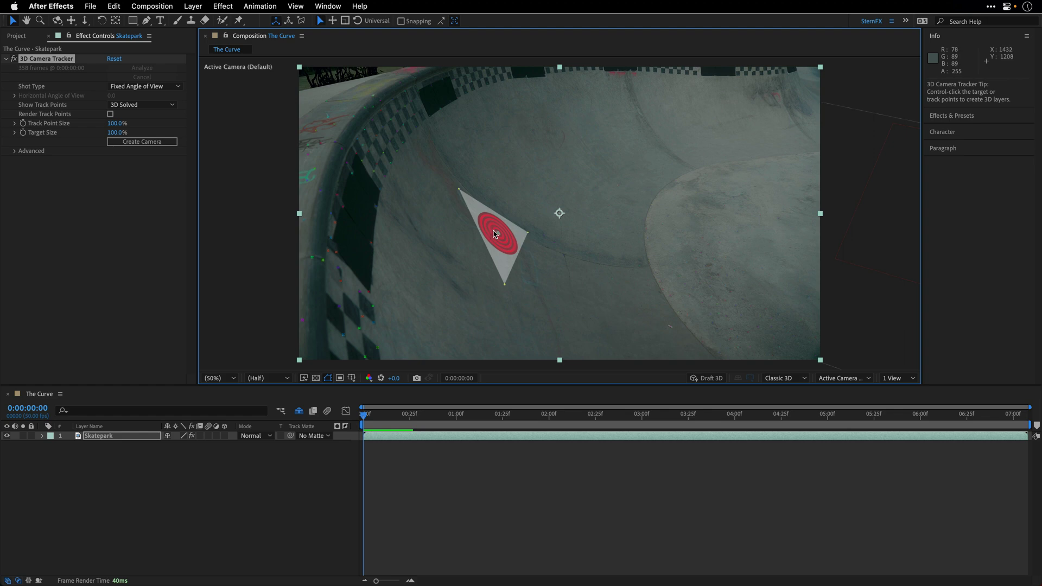
right_click(495, 234)
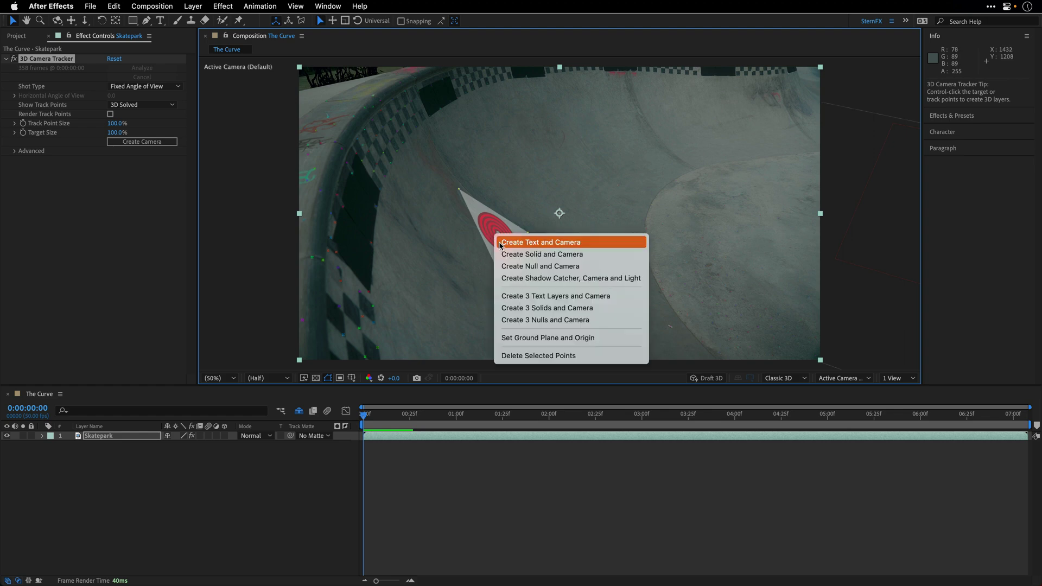
left_click(500, 242)
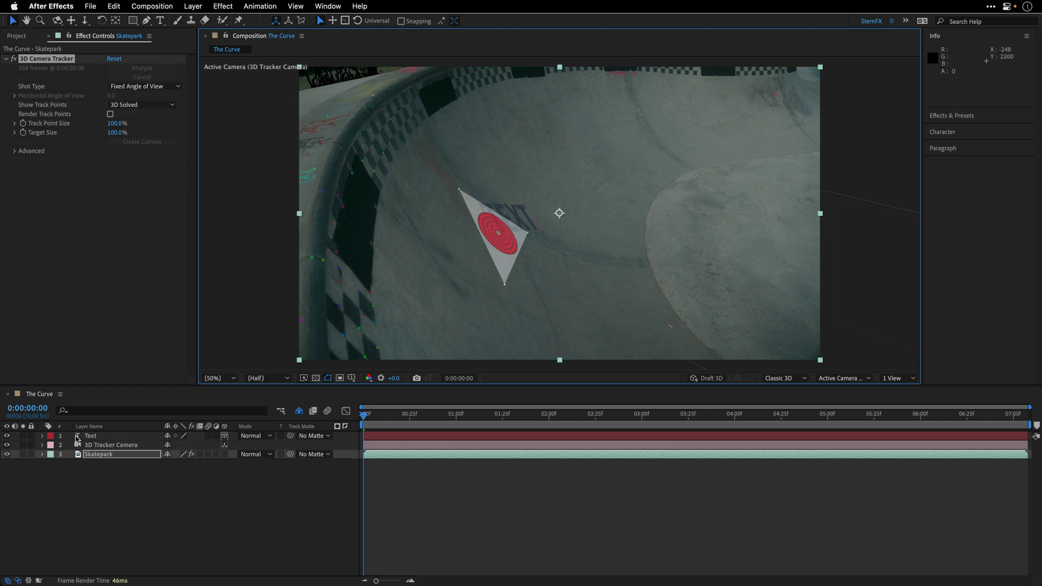
Step: Change the text to 'THE' and 'CURVE' on two lines and rotate it flat along the bowl
double_click(76, 437)
key("BackSpace")
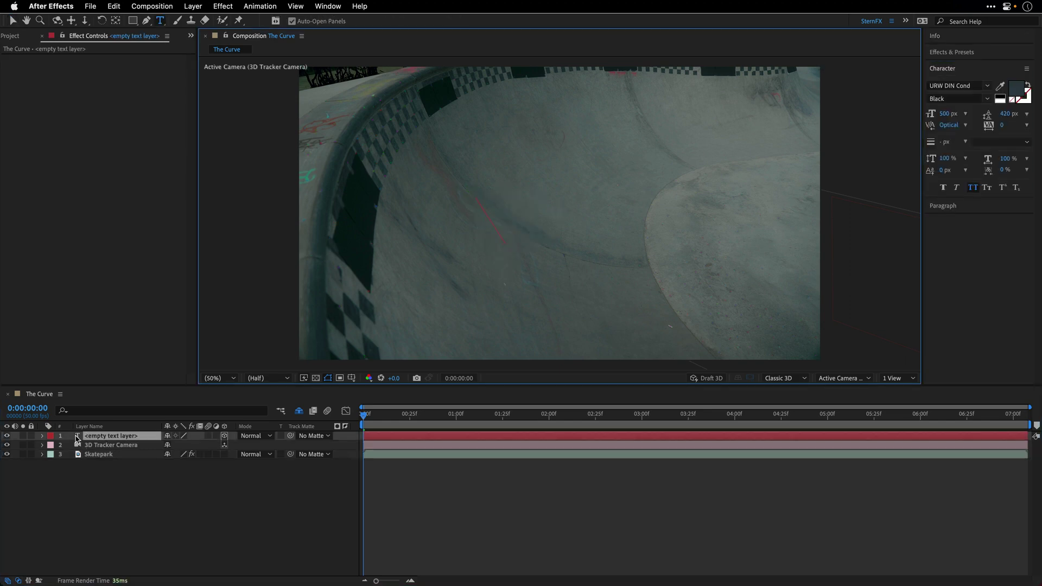
type("THE")
key("Return")
type("CU")
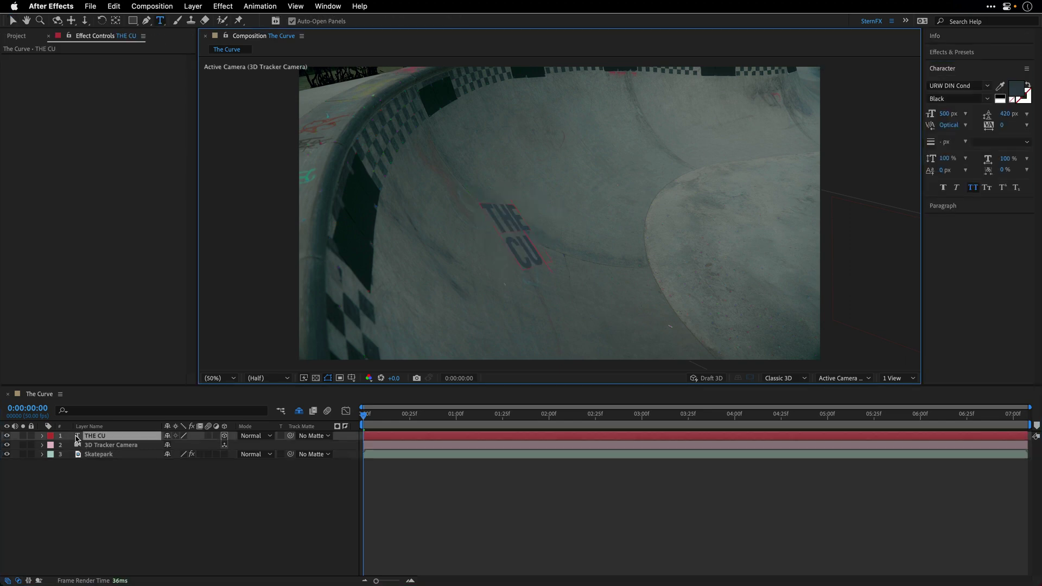
type("RVE")
left_click(77, 439)
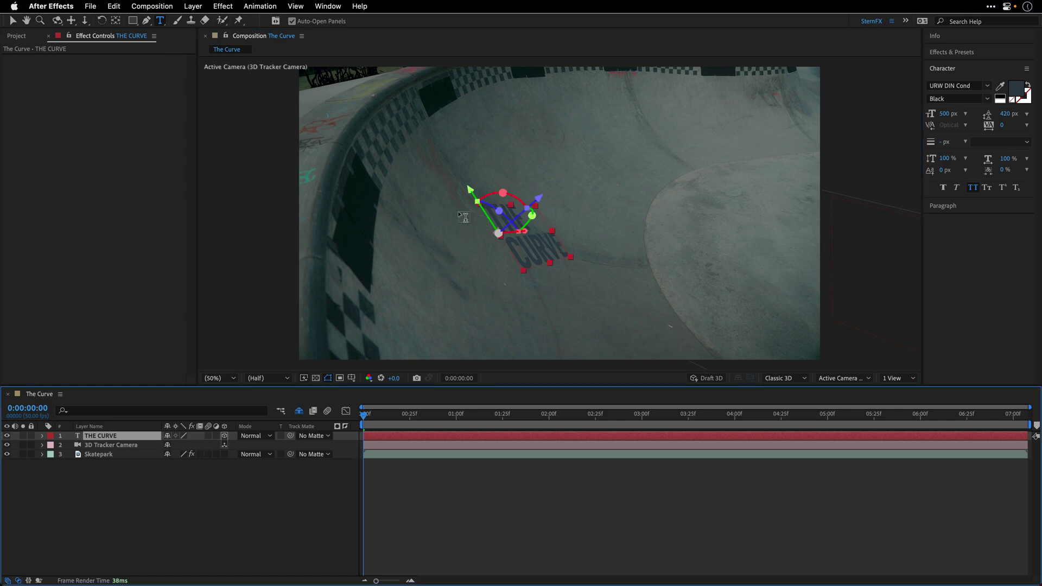
left_click(13, 24)
mouse_move(491, 230)
left_mouse_down()
mouse_move(506, 233)
mouse_move(499, 225)
mouse_move(498, 242)
left_mouse_up()
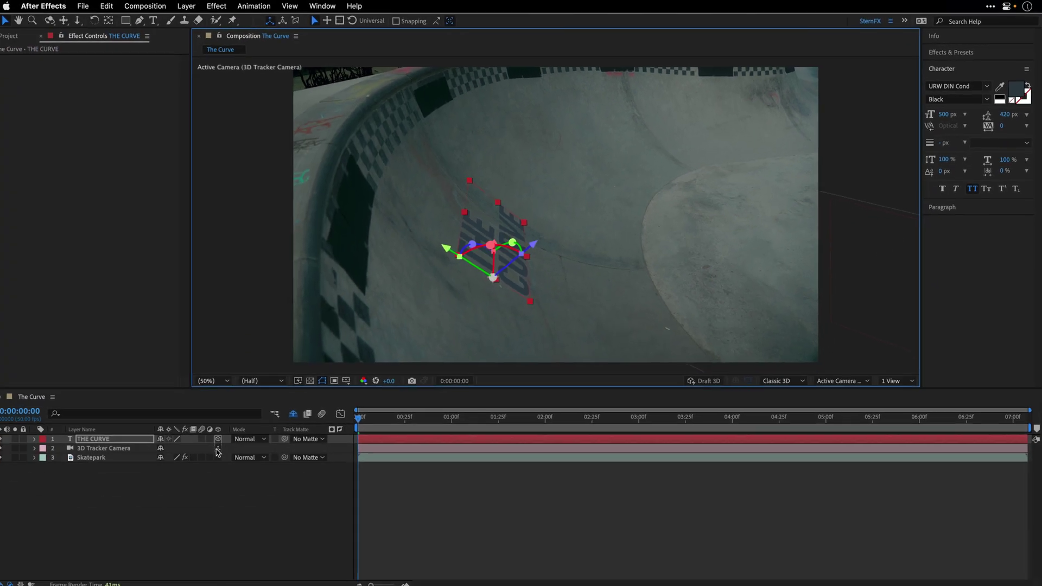
Step: Scale THE CURVE up to 731% and shift it slightly right and down
key("s")
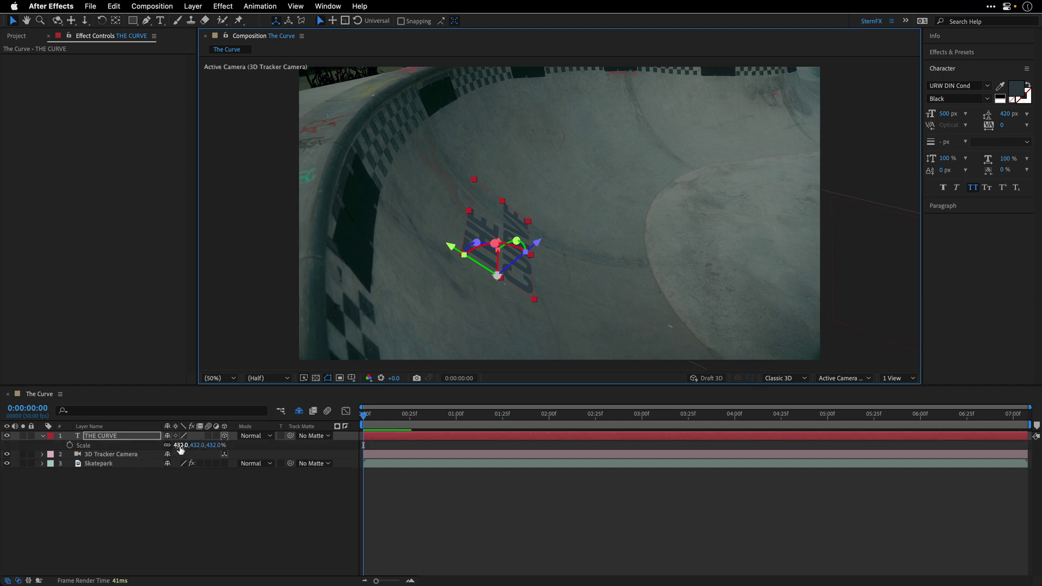
left_click_drag(181, 445, 321, 436)
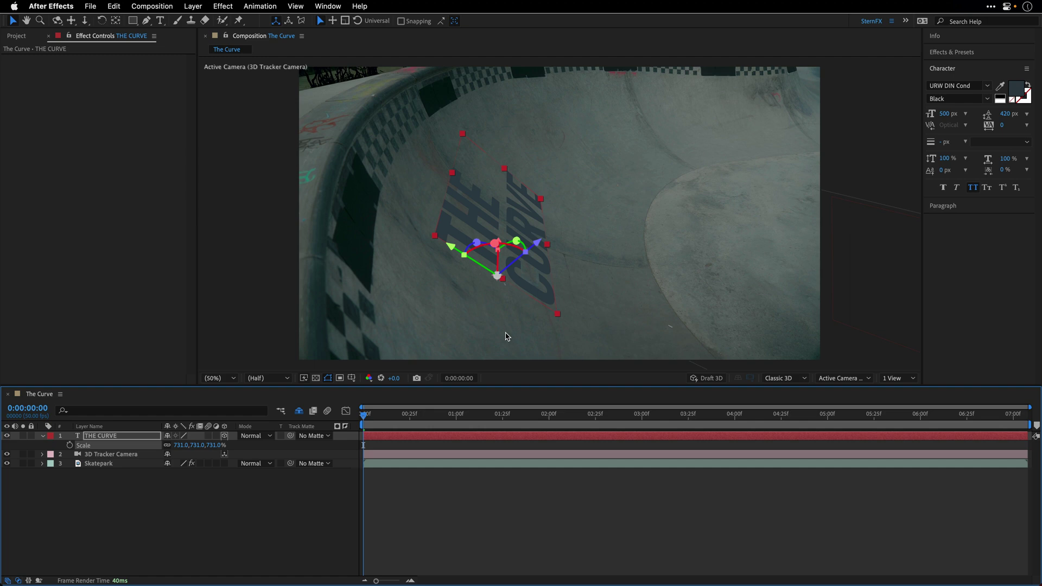
left_click_drag(485, 245, 509, 262)
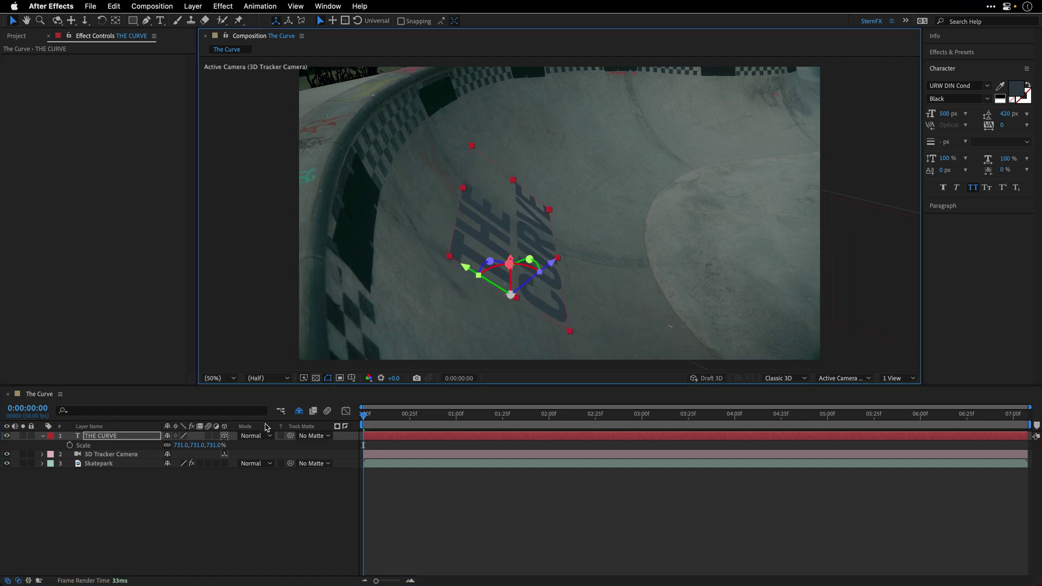
Step: Set THE CURVE's blend mode to Overlay and preview the composition playback
left_click(253, 436)
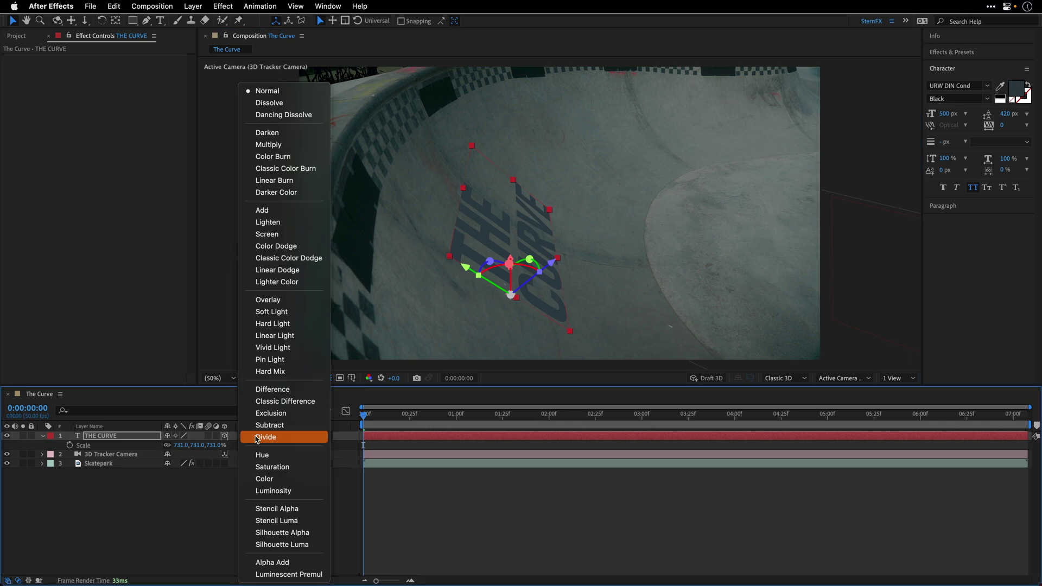
left_click(287, 302)
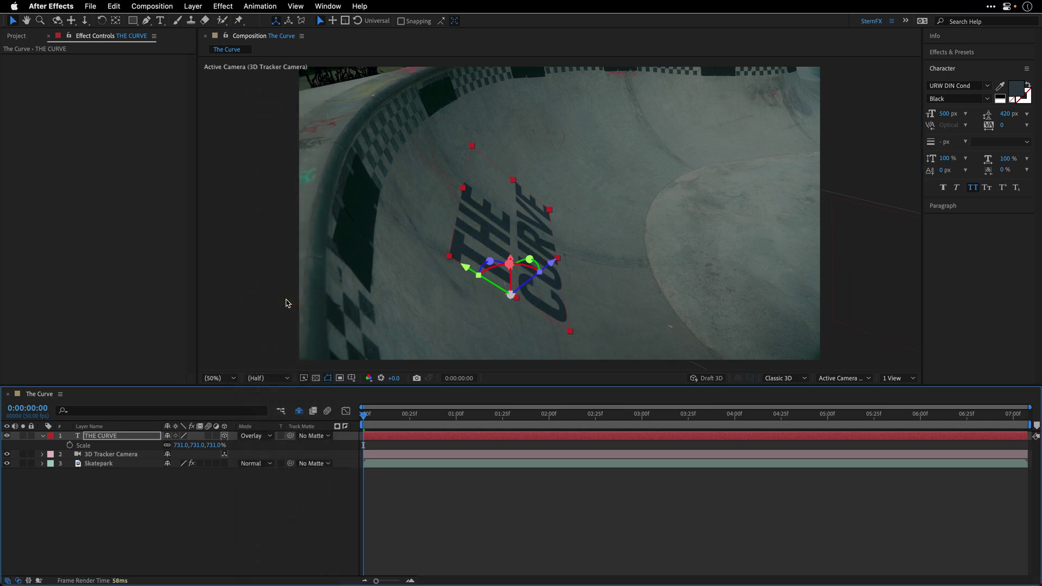
left_click(248, 509)
key("space")
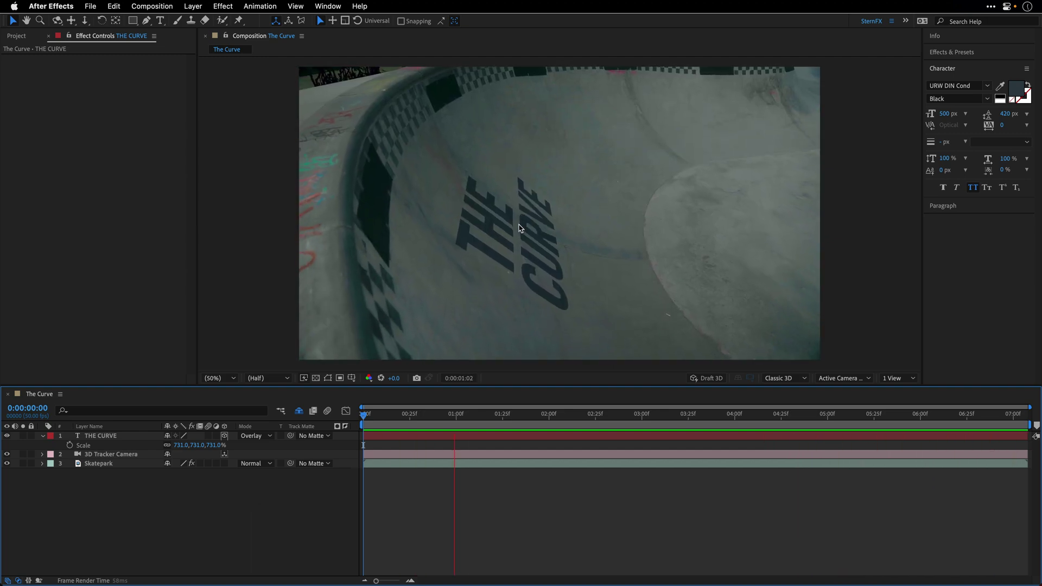
key("space")
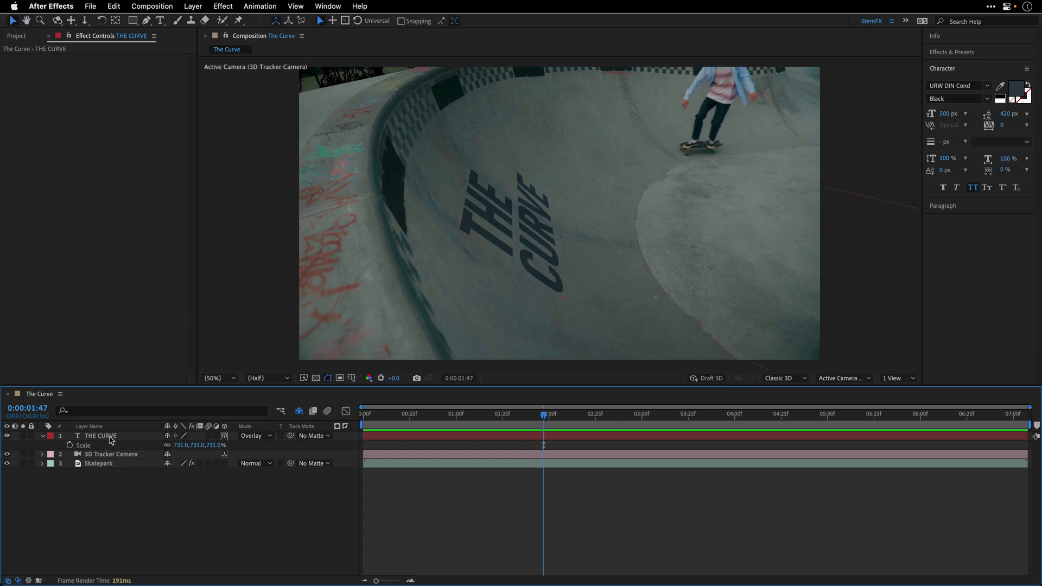
Step: Apply Bezier Warp to THE CURVE, found by searching 'bez' in Effects & Presets
left_click(111, 438)
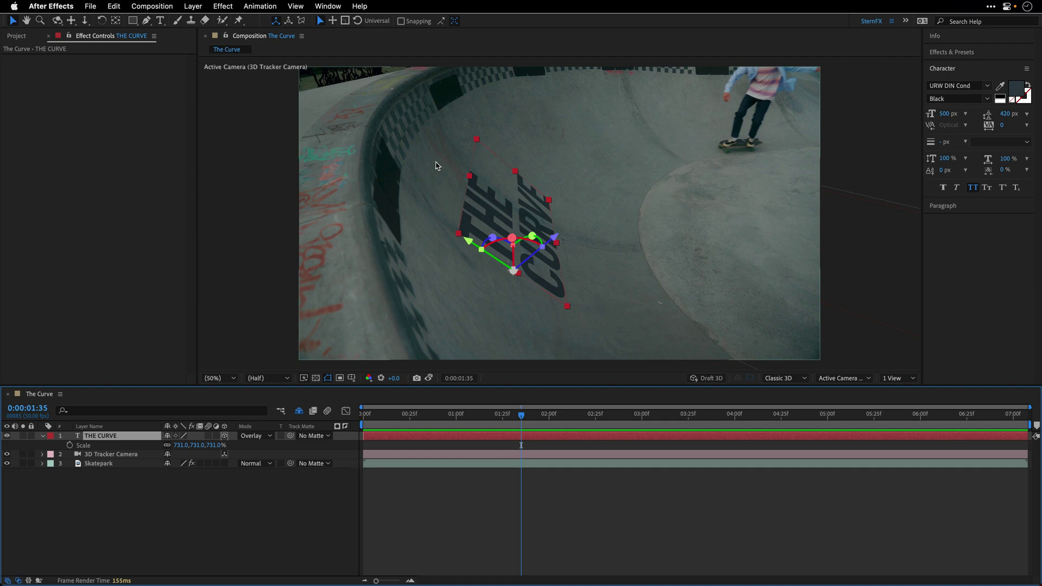
left_click(959, 52)
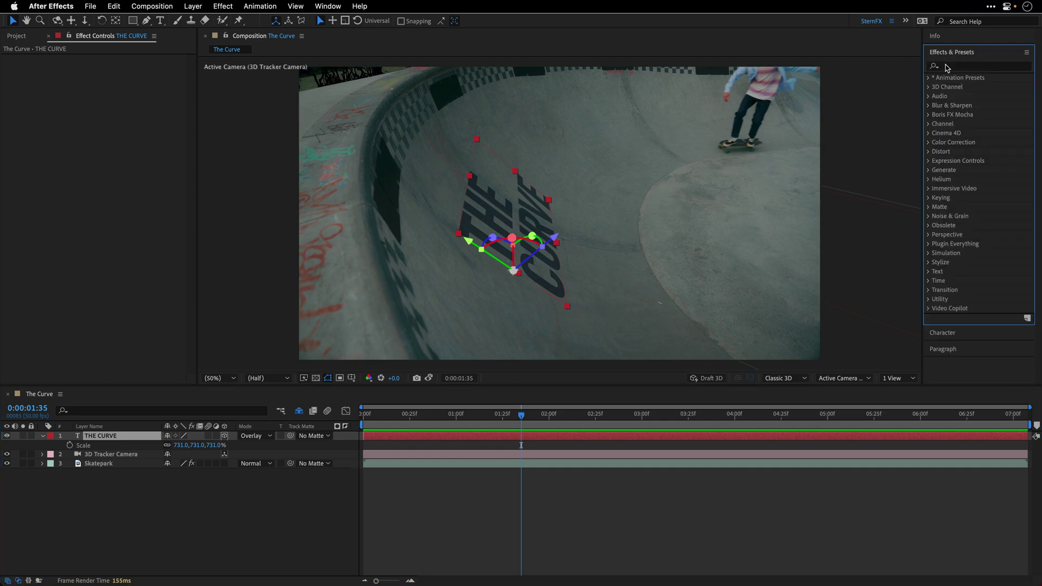
left_click(947, 66)
type("bez")
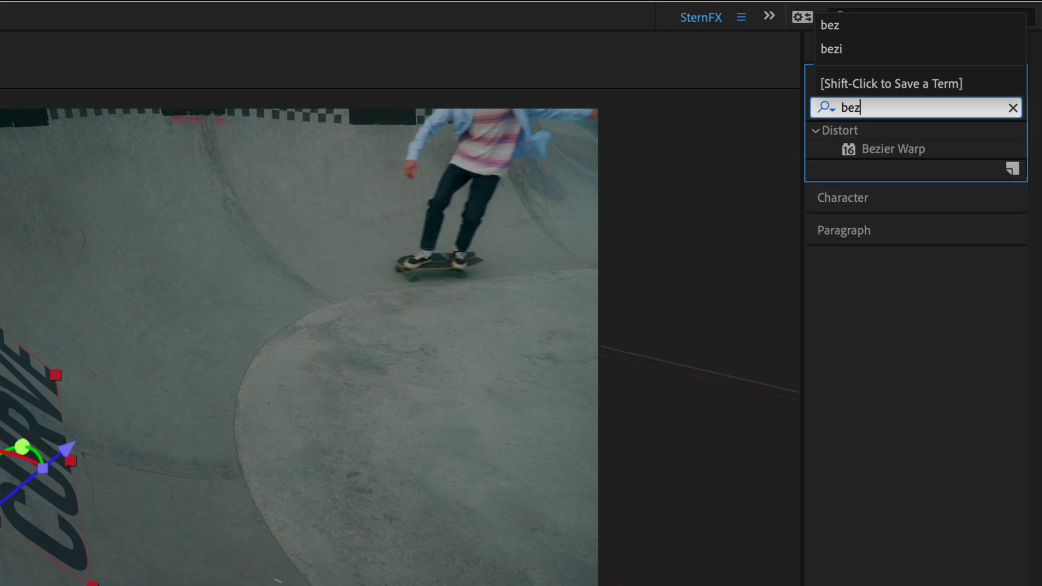
double_click(897, 146)
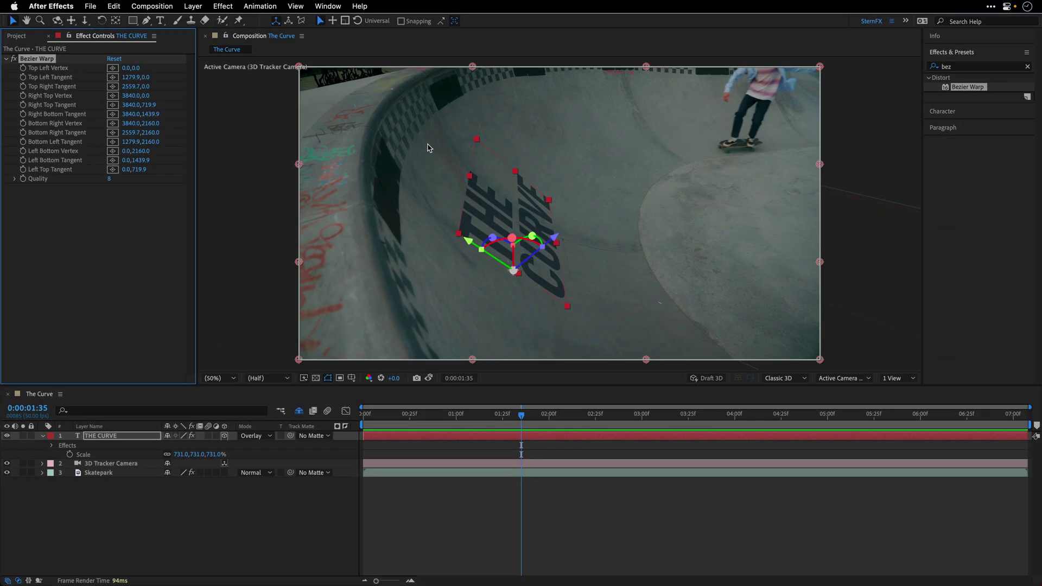
Step: Pull the warp's top-left and bottom-left vertices inward to 616,16 and 324,2160, checking another frame
left_click_drag(298, 66, 382, 68)
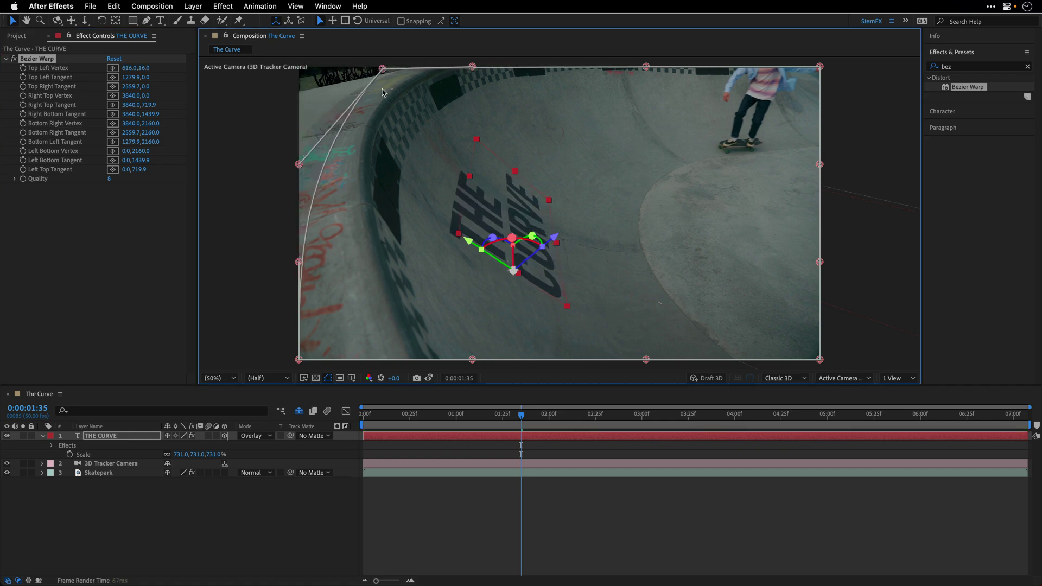
left_click_drag(299, 360, 370, 360)
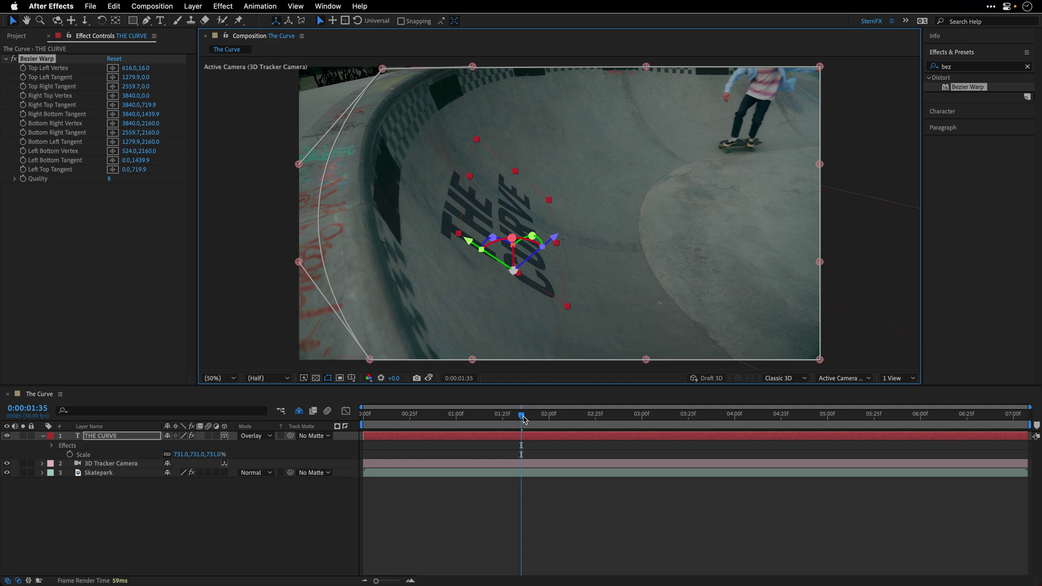
mouse_move(522, 416)
left_mouse_down()
mouse_move(888, 414)
mouse_move(453, 392)
mouse_move(364, 403)
mouse_move(515, 404)
left_mouse_up()
Step: Delete the Bezier Warp effect from THE CURVE and collapse the layer
left_click(43, 59)
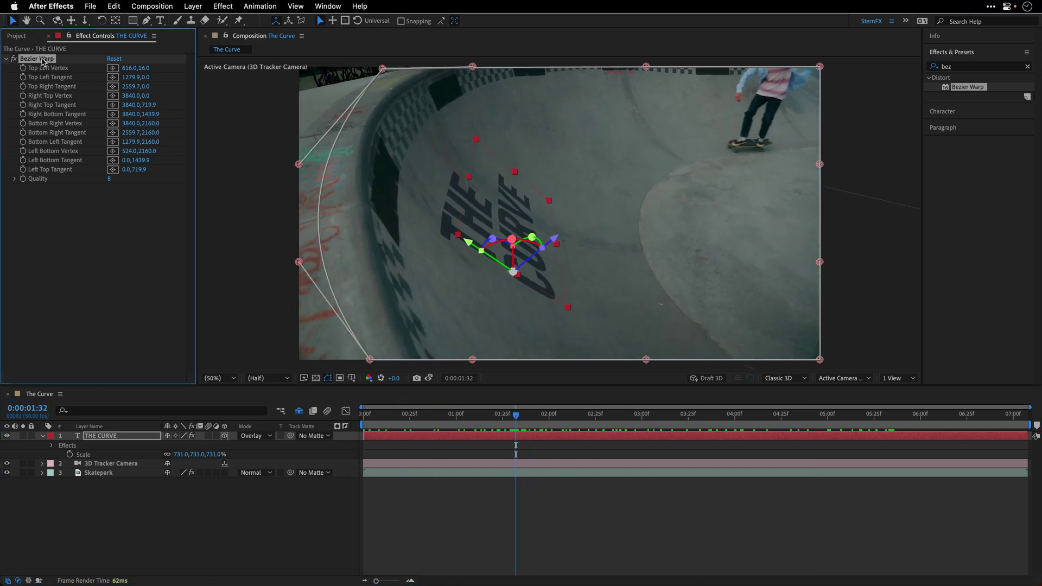
key("Delete")
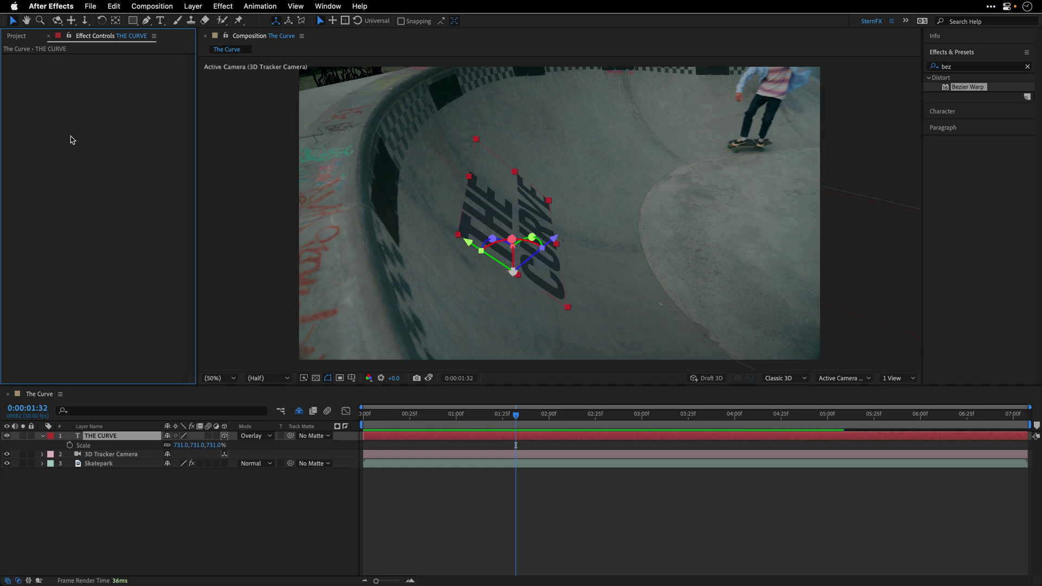
left_click(43, 436)
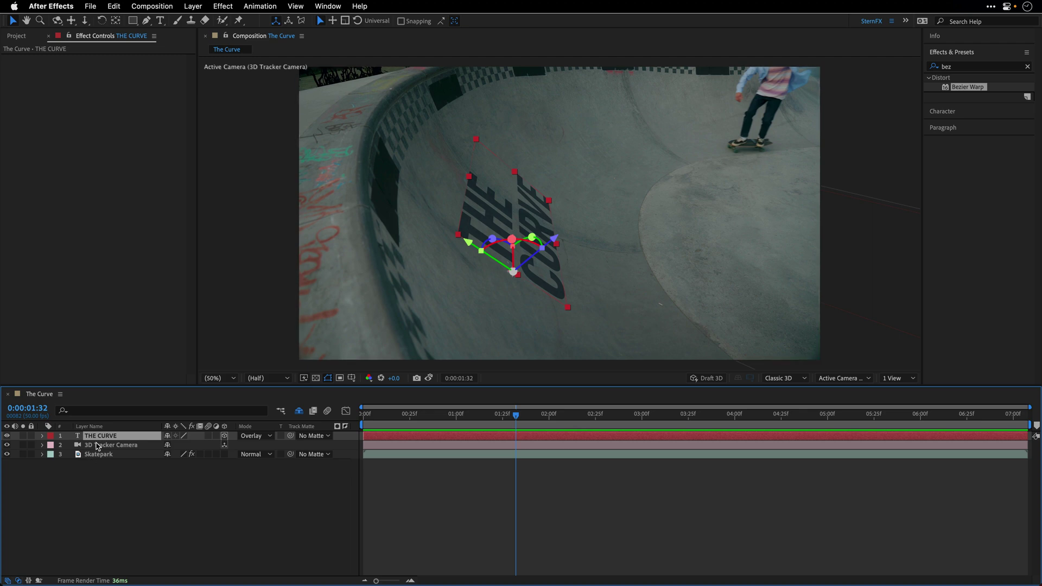
Step: Duplicate THE CURVE as a 2D layer with reset transform and Normal blending
key("ctrl+d")
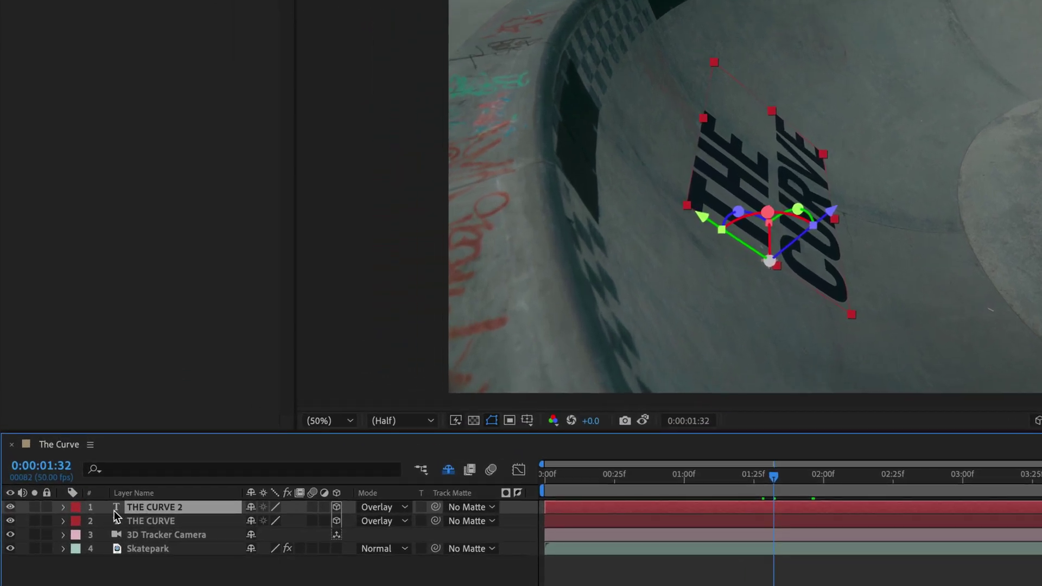
left_click(336, 507)
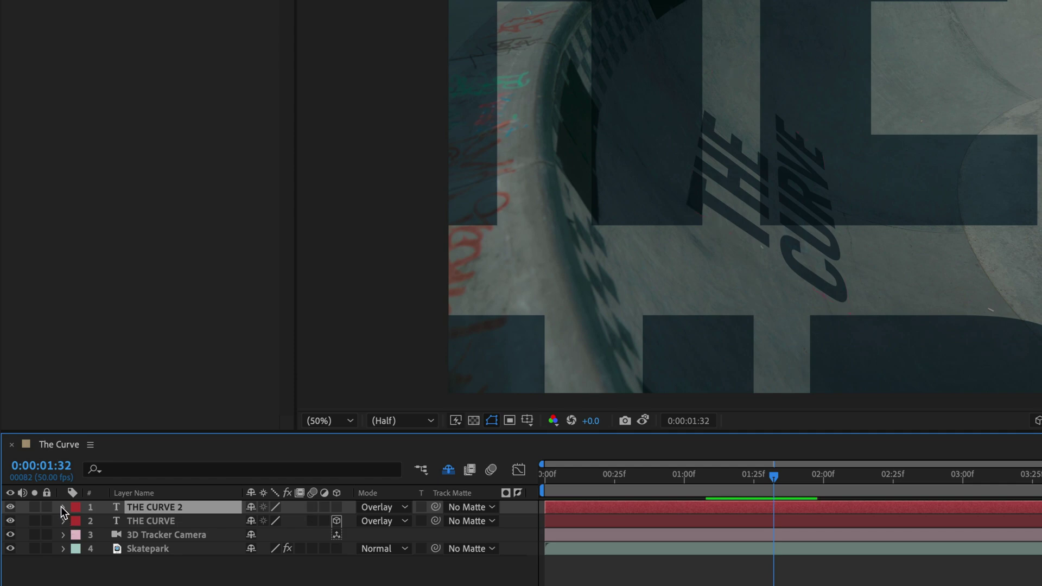
left_click(62, 507)
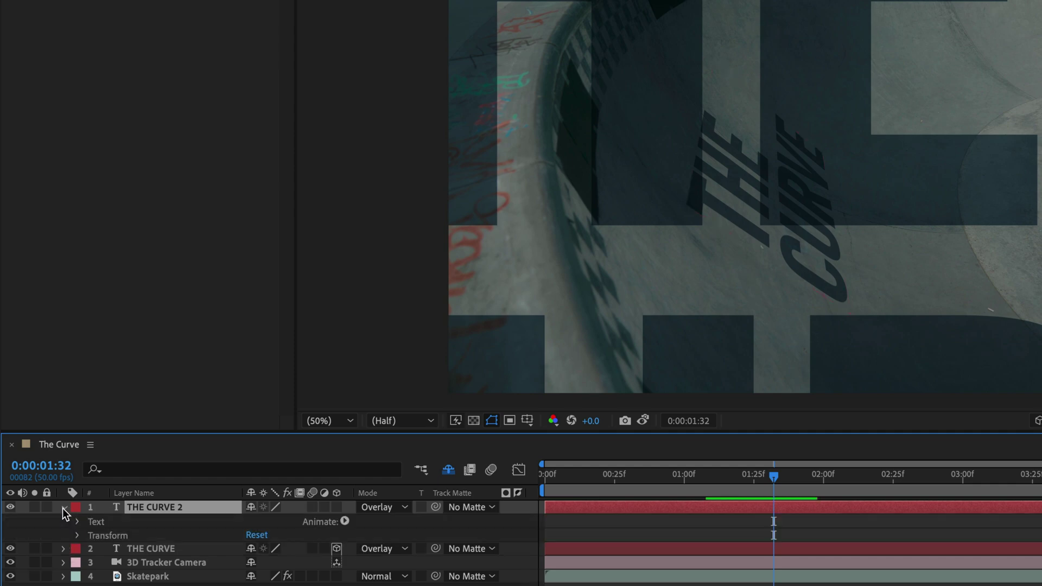
left_click(256, 536)
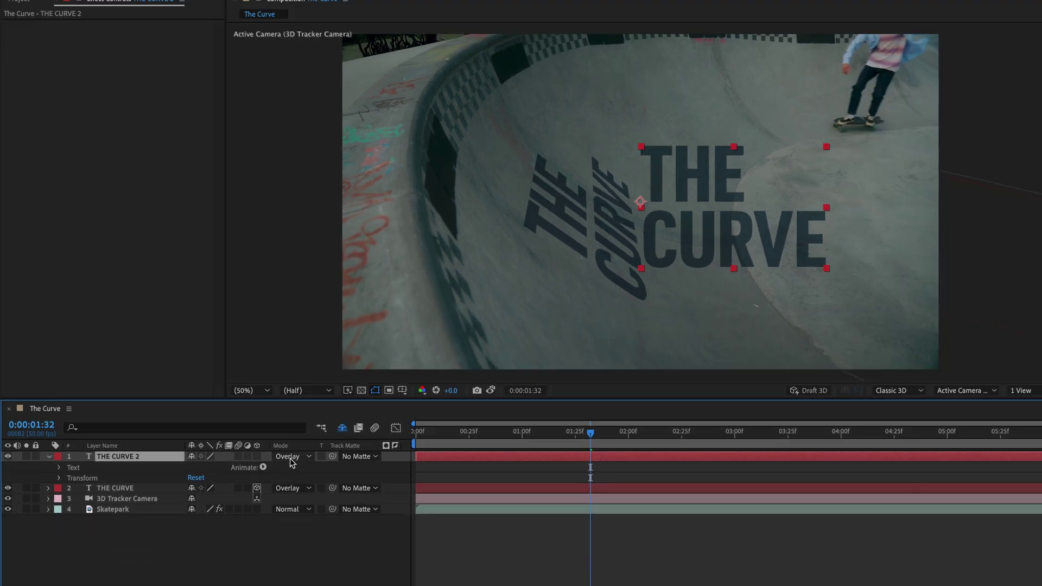
left_click(382, 507)
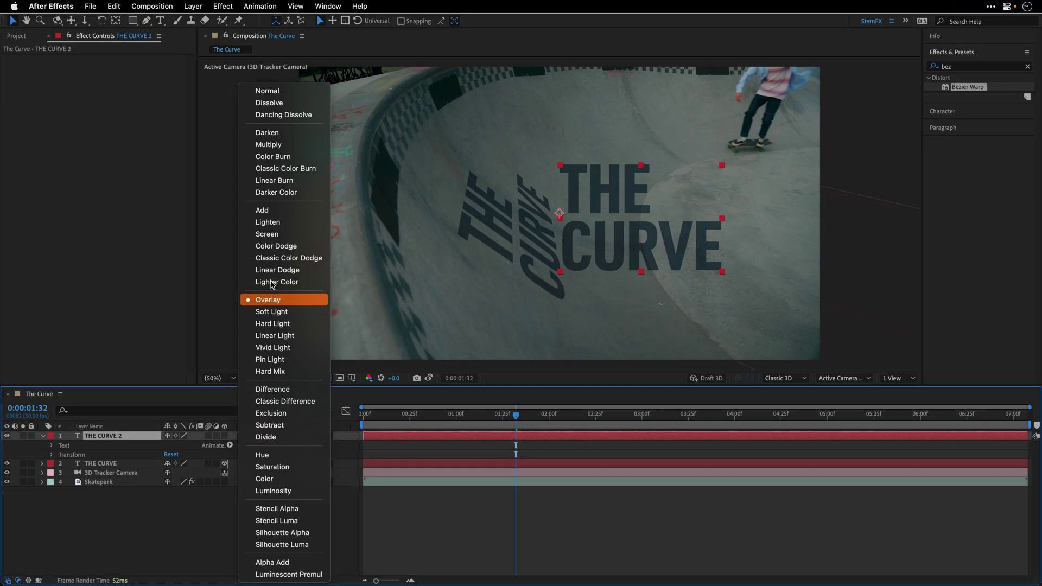
left_click(269, 91)
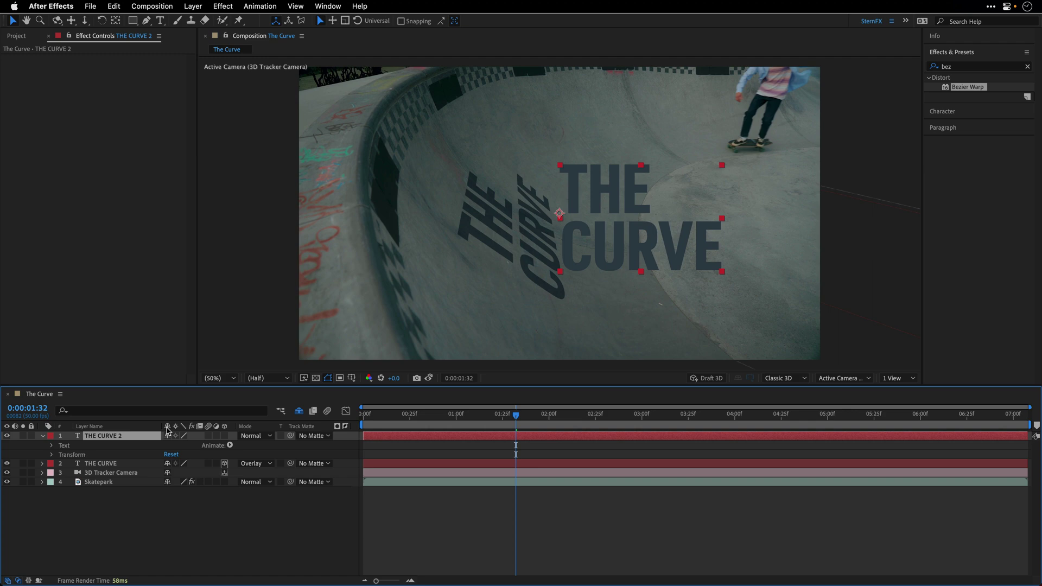
Step: Pre-compose THE CURVE 2 into a new composition named TEXT and open it
left_click(194, 6)
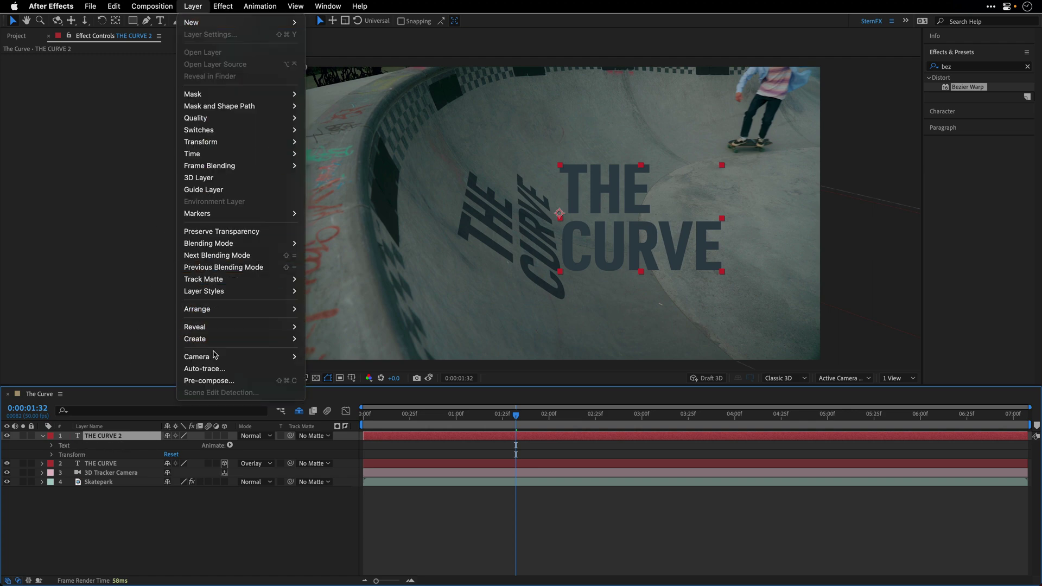
left_click(217, 381)
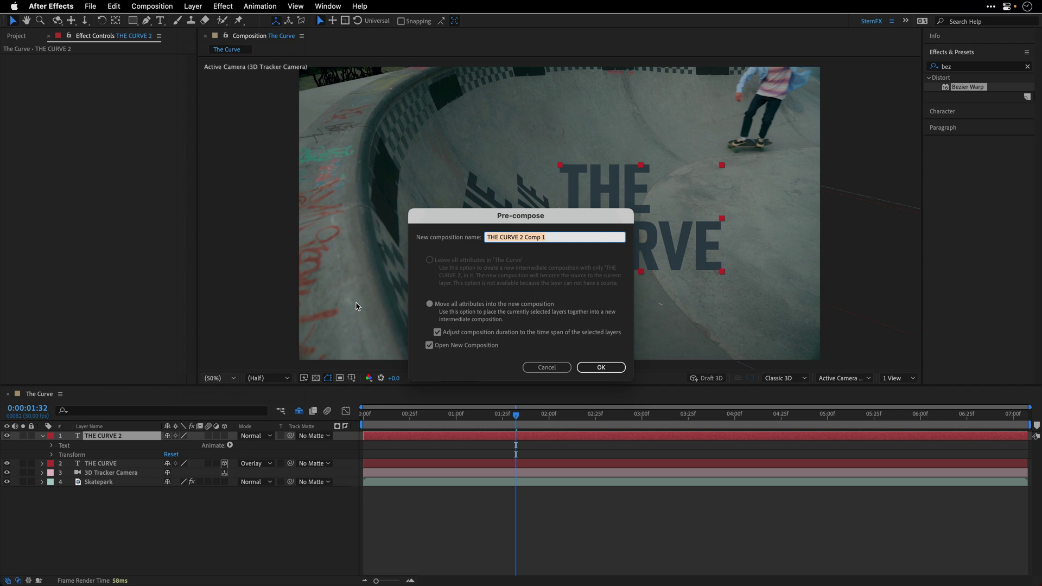
type("TEXT")
left_click(611, 369)
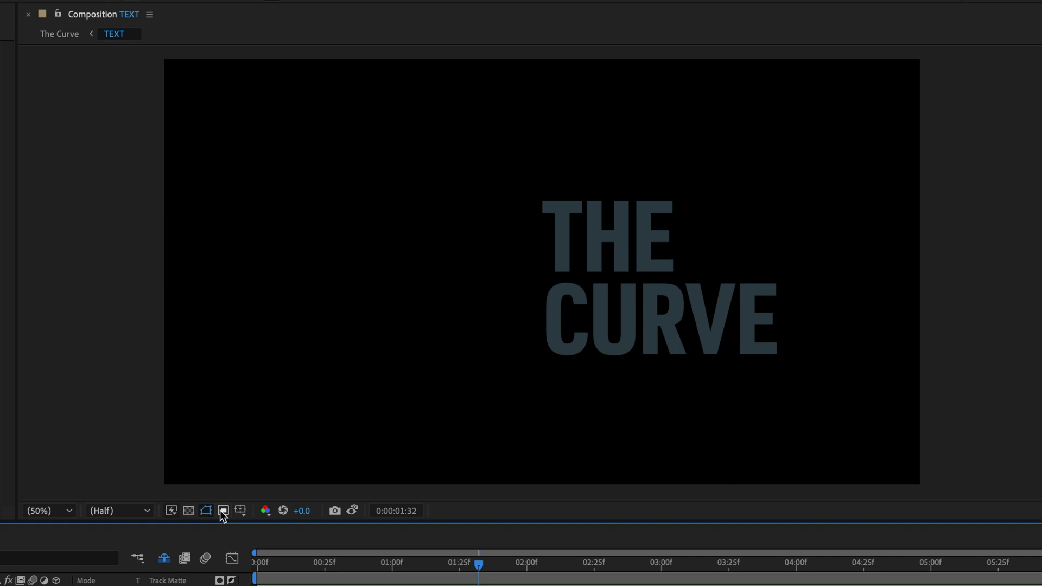
Step: Draw a region of interest around THE CURVE lettering and crop the TEXT comp to it
left_click(210, 525)
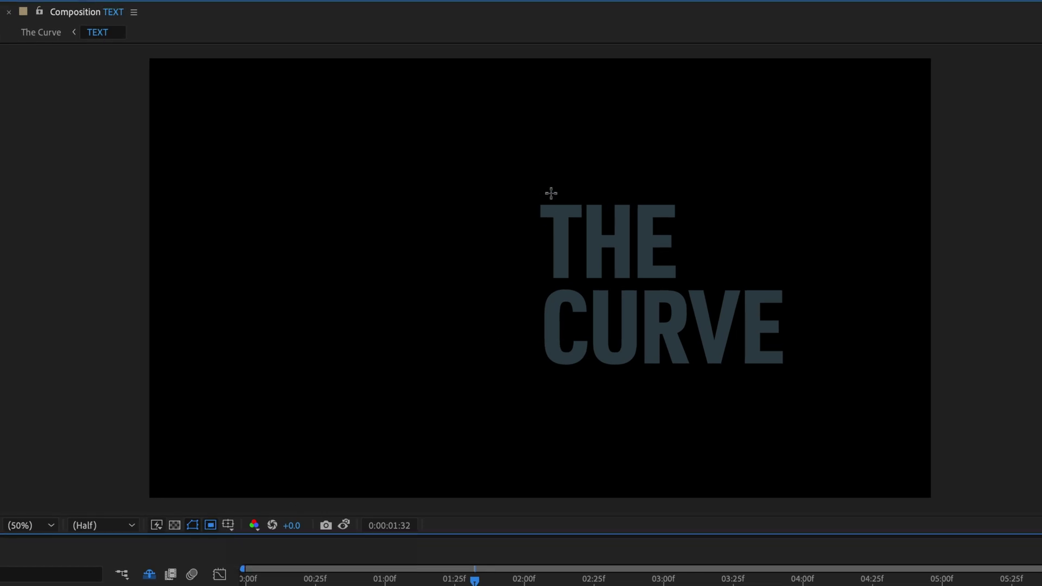
left_click_drag(537, 201, 790, 369)
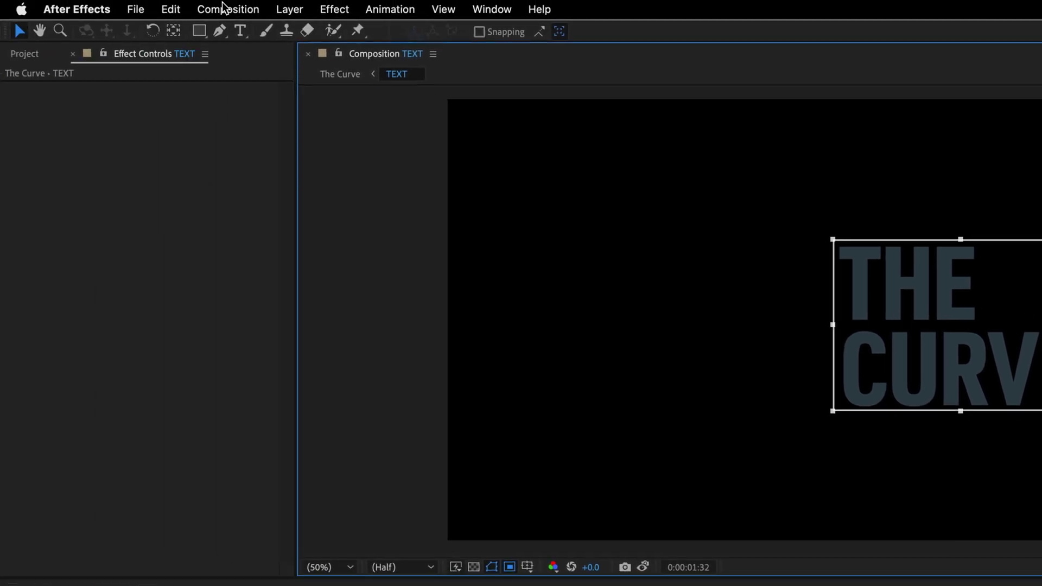
left_click(223, 6)
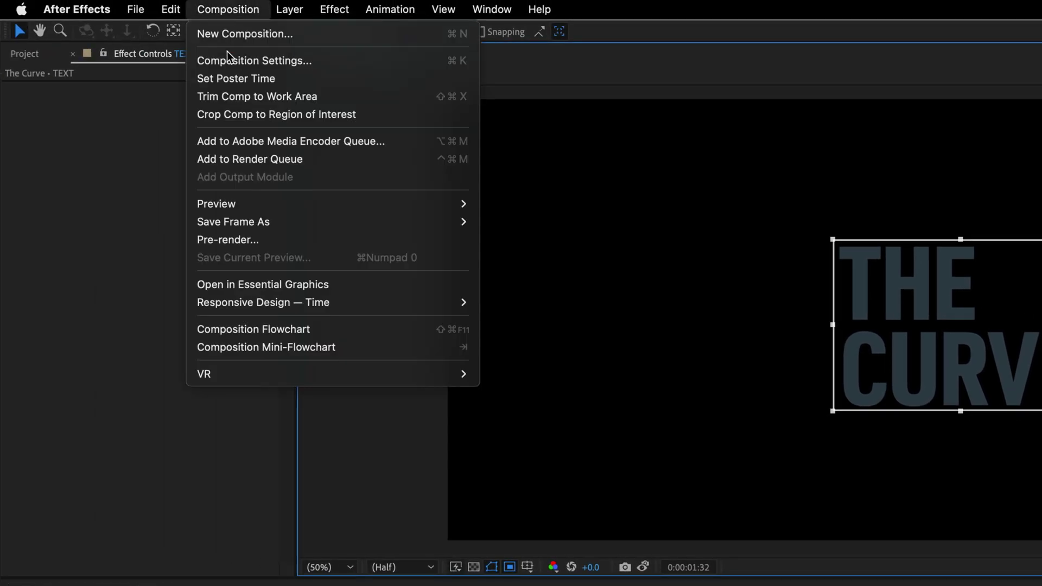
left_click(230, 115)
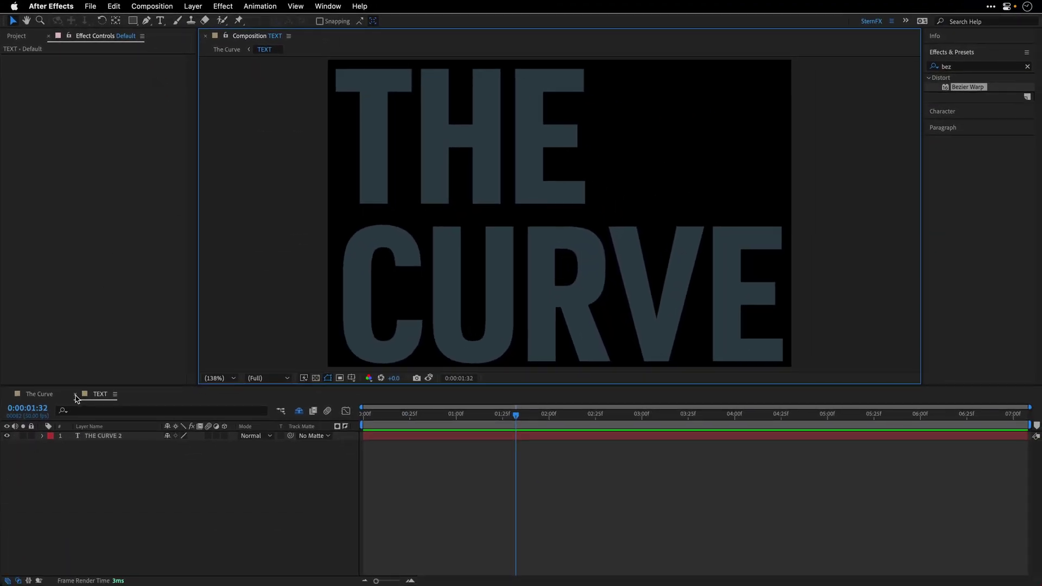
Step: Return to The Curve and make the [TEXT] layer 3D with Overlay blending
left_click(75, 398)
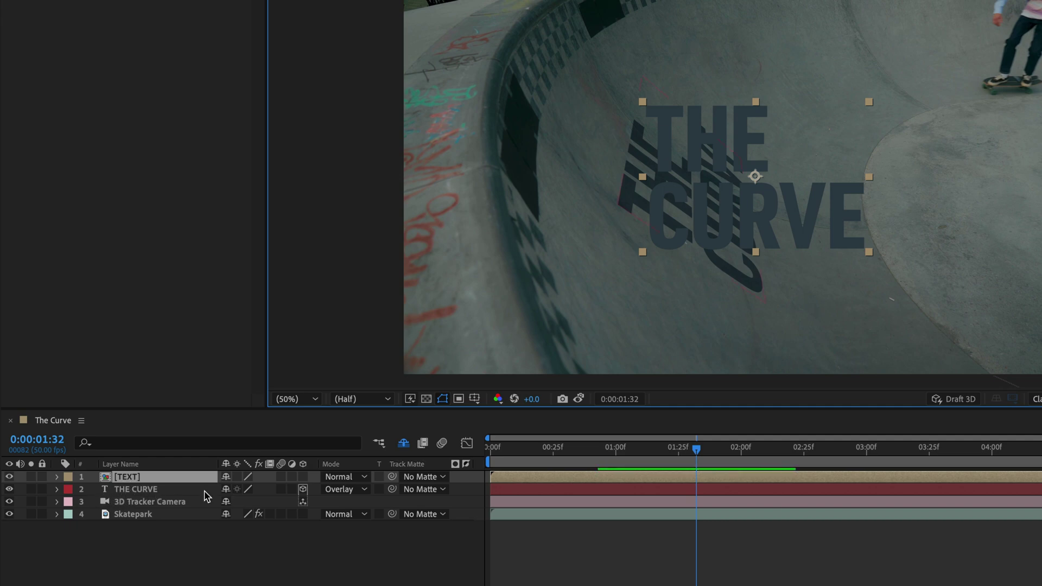
left_click(303, 477)
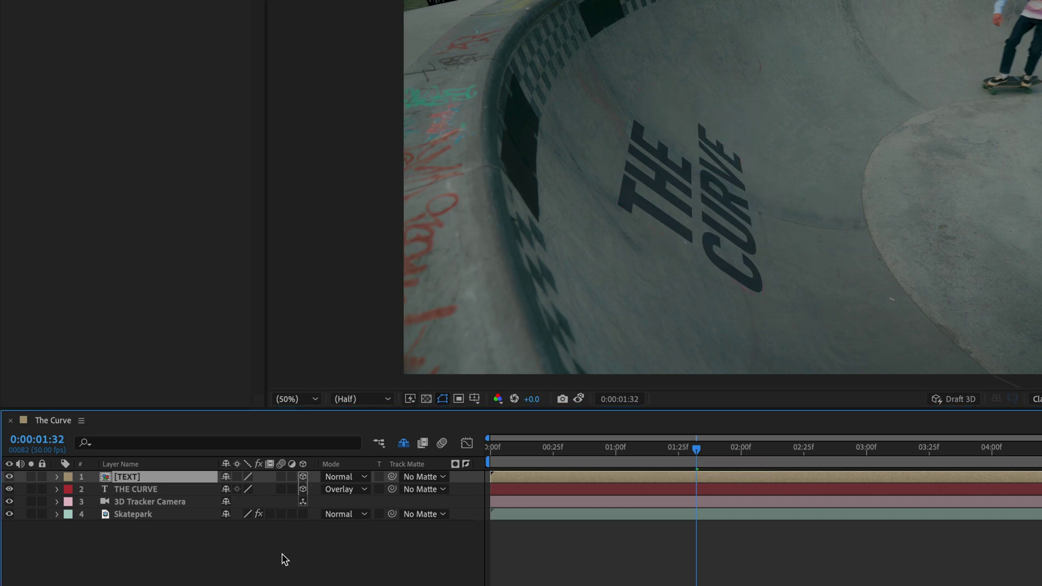
left_click(339, 477)
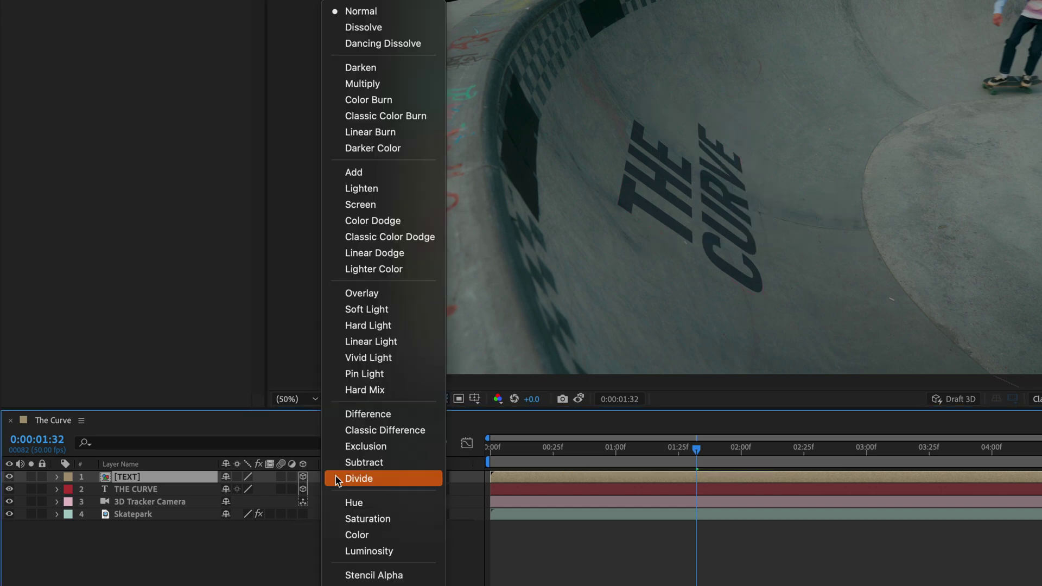
left_click(373, 296)
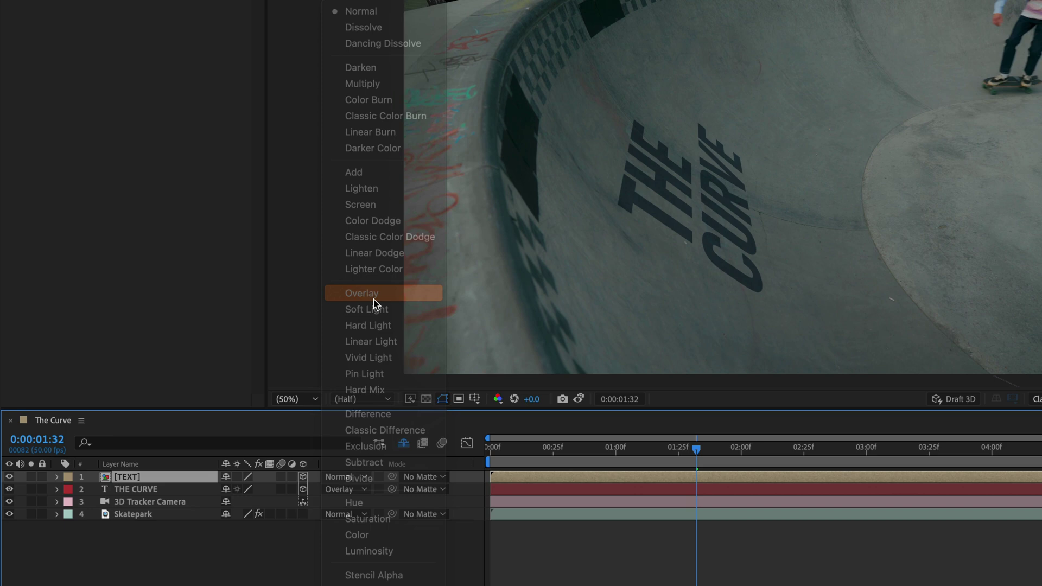
Step: Show the Parent & Link column and parent [TEXT] to layer 2, THE CURVE
right_click(478, 467)
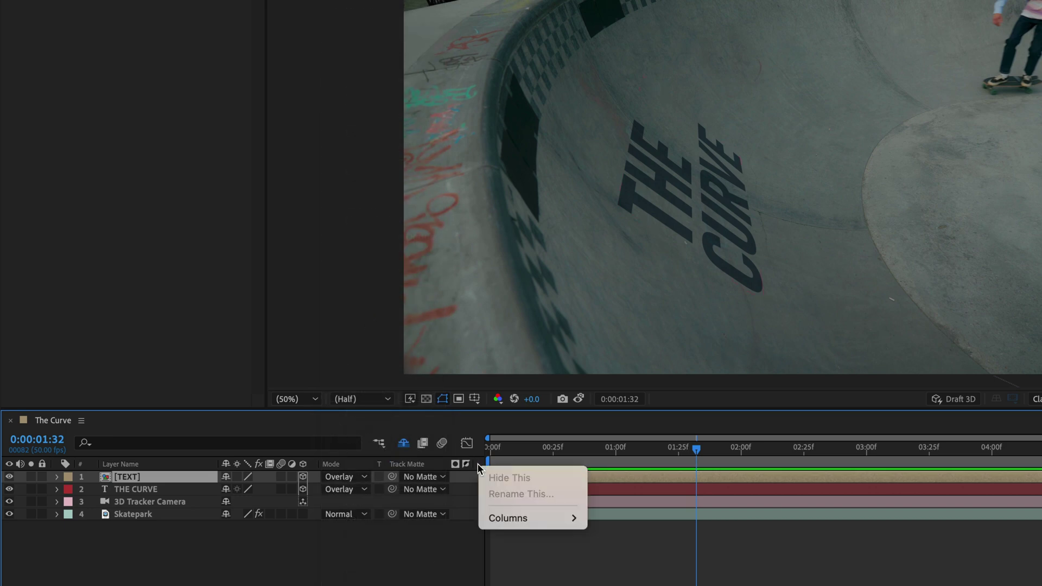
mouse_move(491, 518)
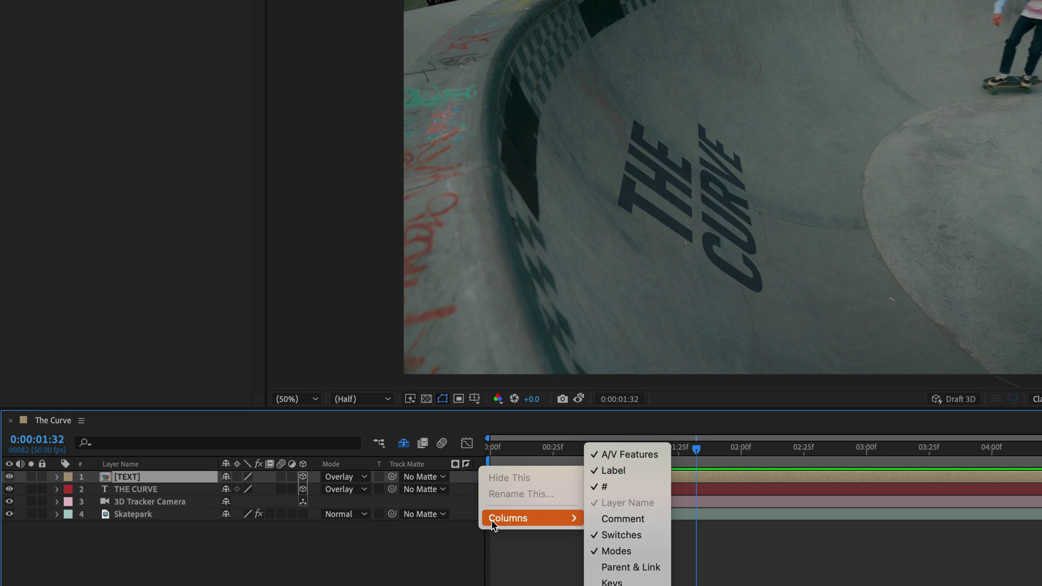
left_click(615, 570)
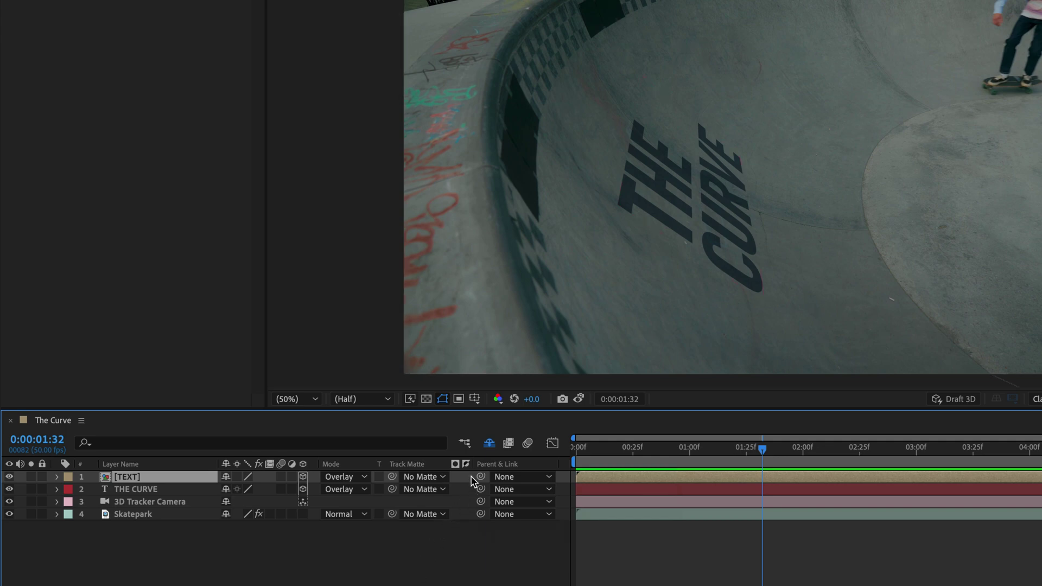
left_click_drag(480, 478, 121, 494)
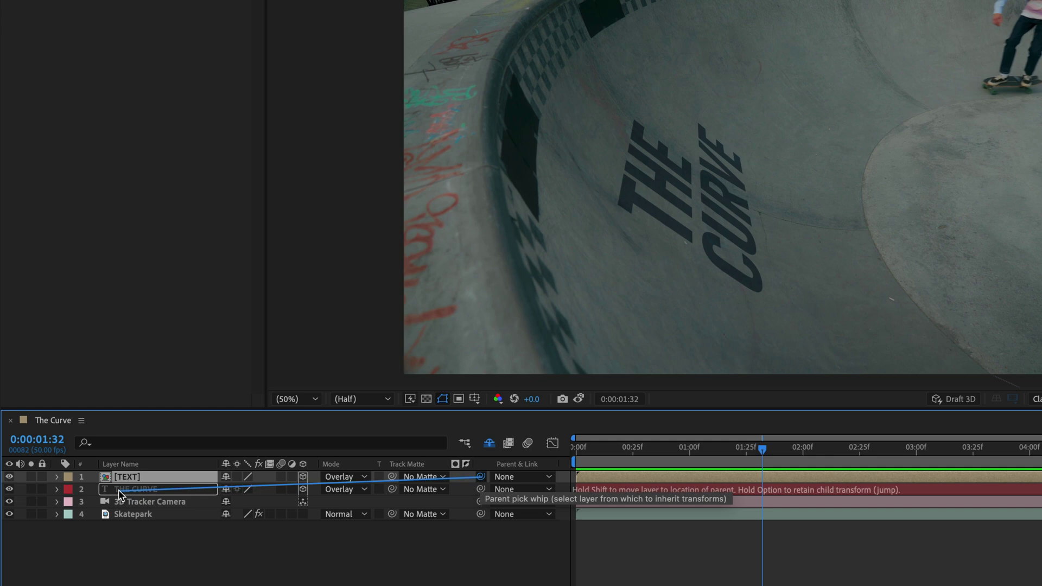
left_click_drag(119, 494, 121, 494)
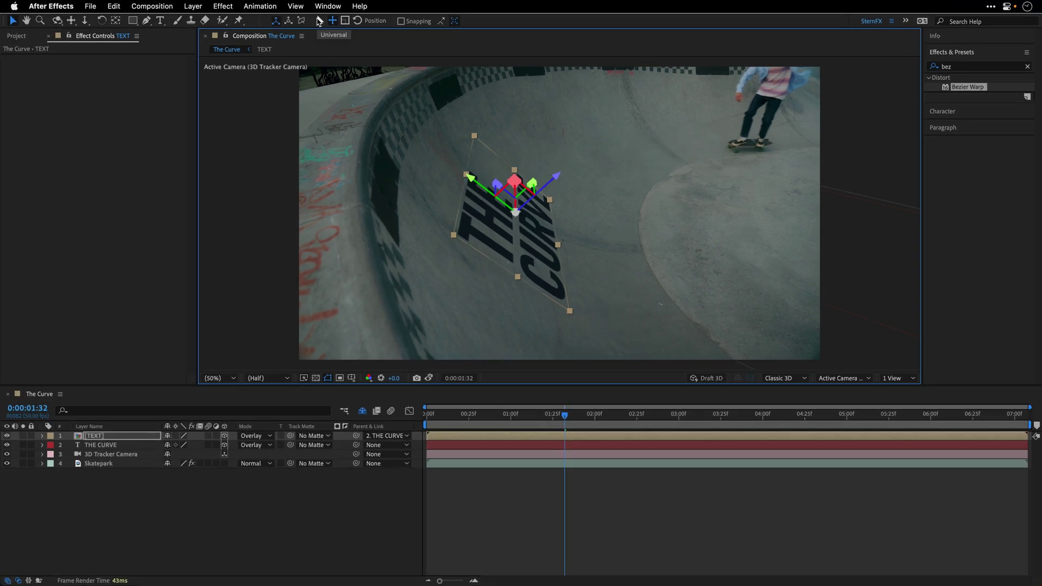
Step: Switch to the Universal transform tool for adjusting the [TEXT] layer
left_click(319, 21)
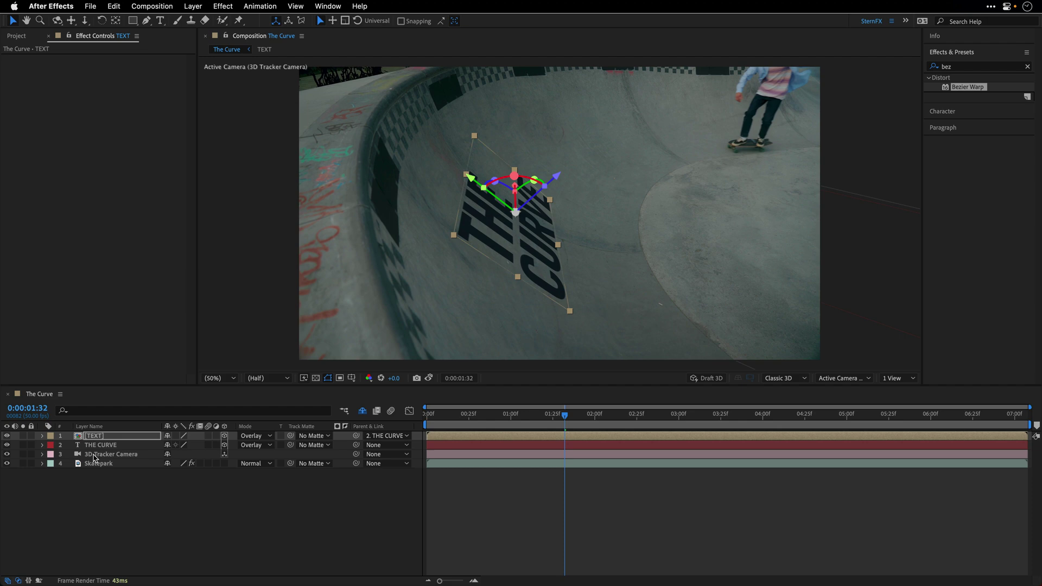
Step: Hide the original THE CURVE layer and Bezier-warp the TEXT layer's edges to hug the bowl wall
left_click(7, 446)
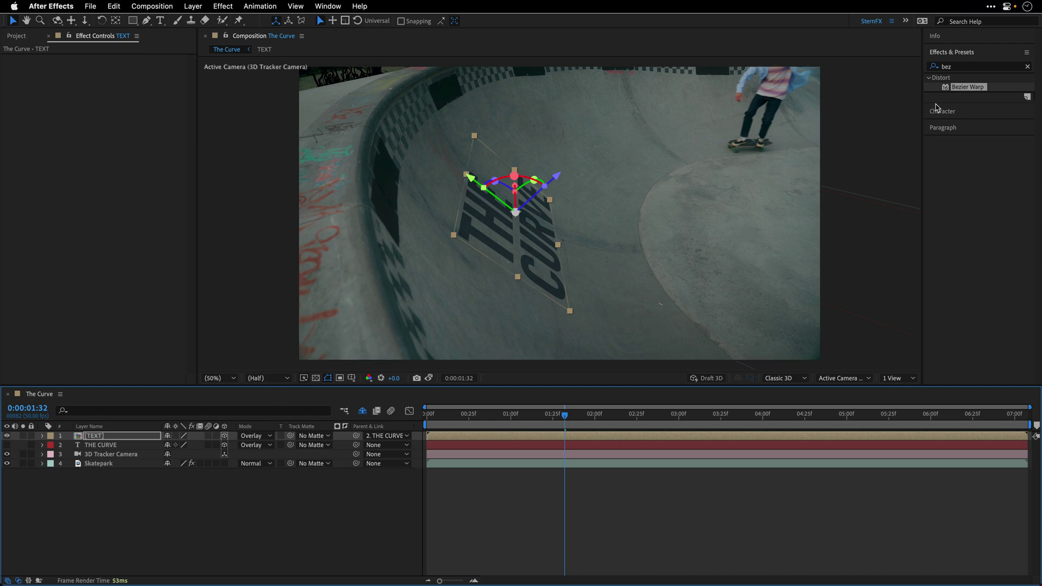
double_click(971, 88)
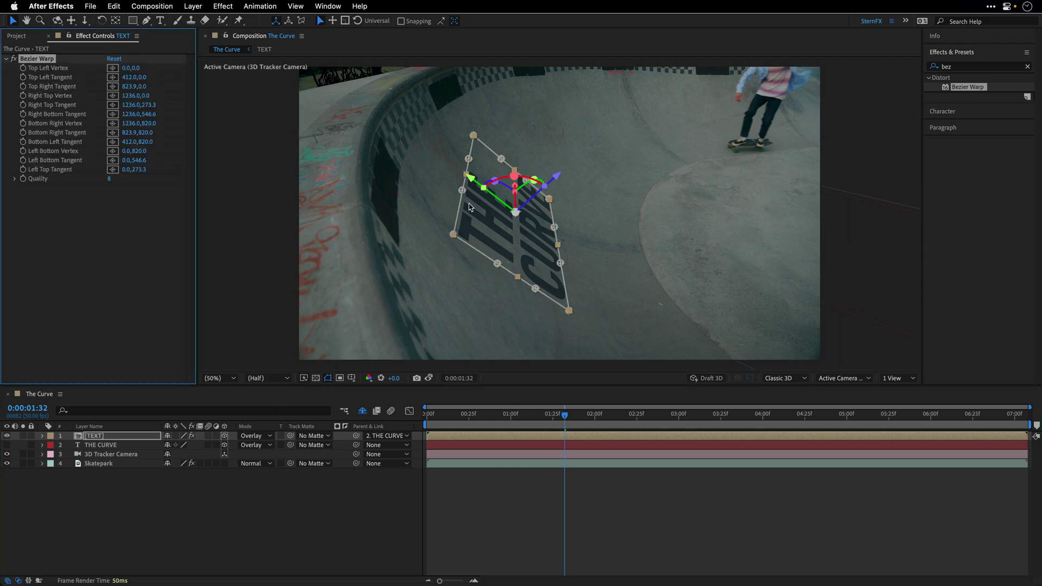
left_click_drag(462, 190, 456, 152)
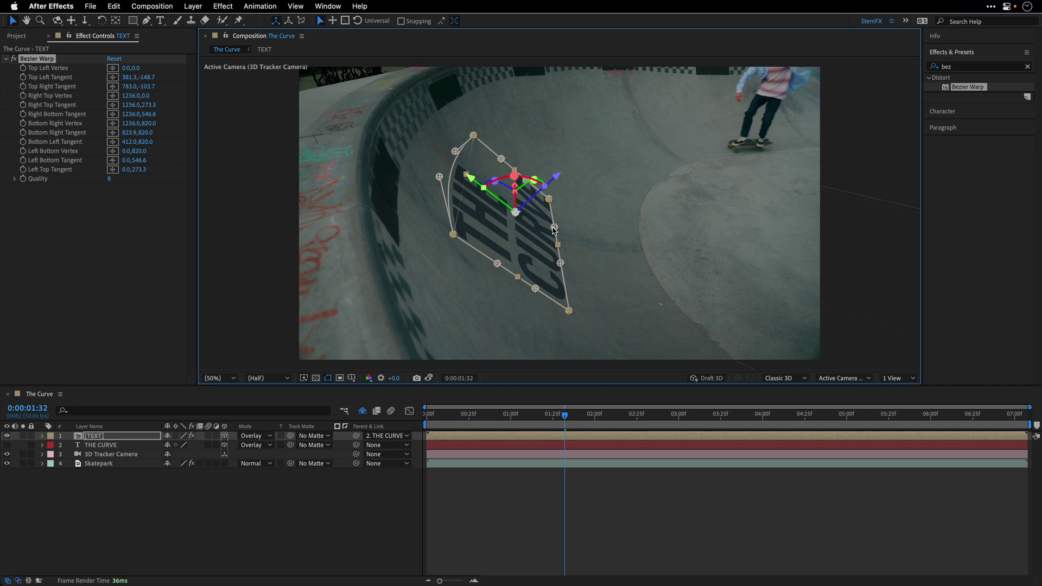
left_click_drag(554, 228, 539, 227)
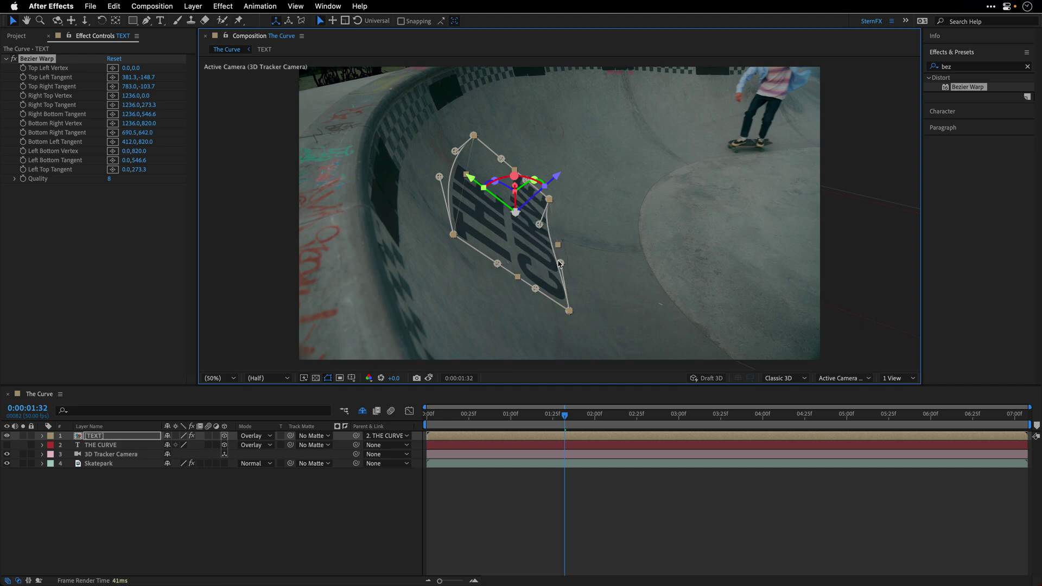
left_click_drag(560, 264, 544, 226)
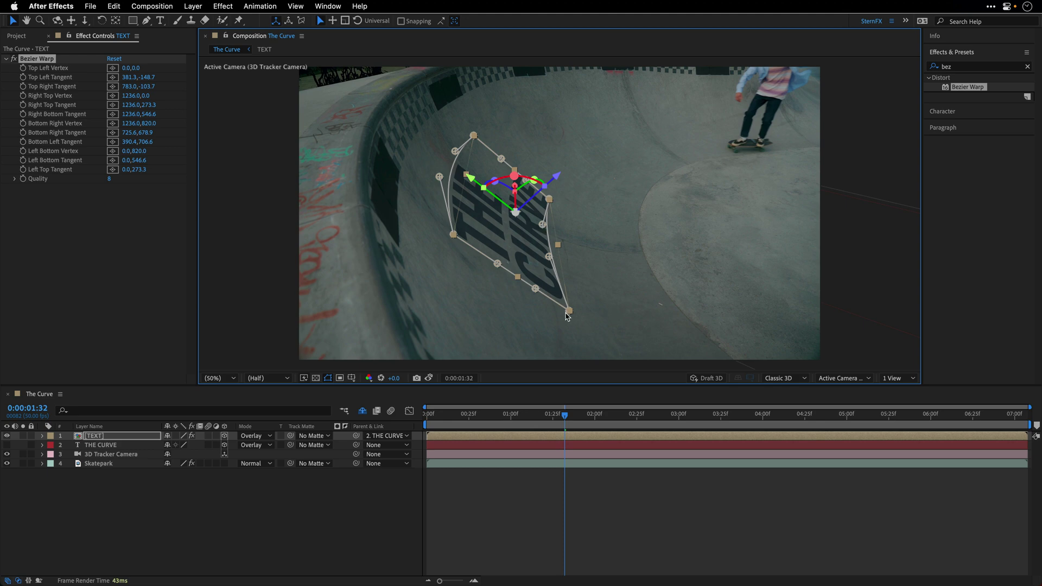
left_click_drag(569, 312, 576, 328)
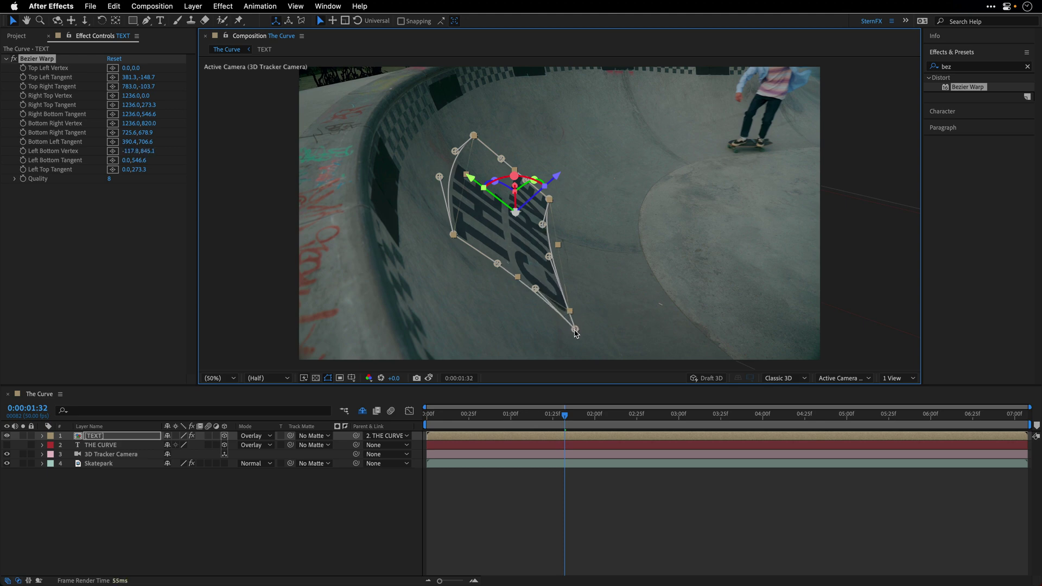
left_click_drag(453, 235, 533, 295)
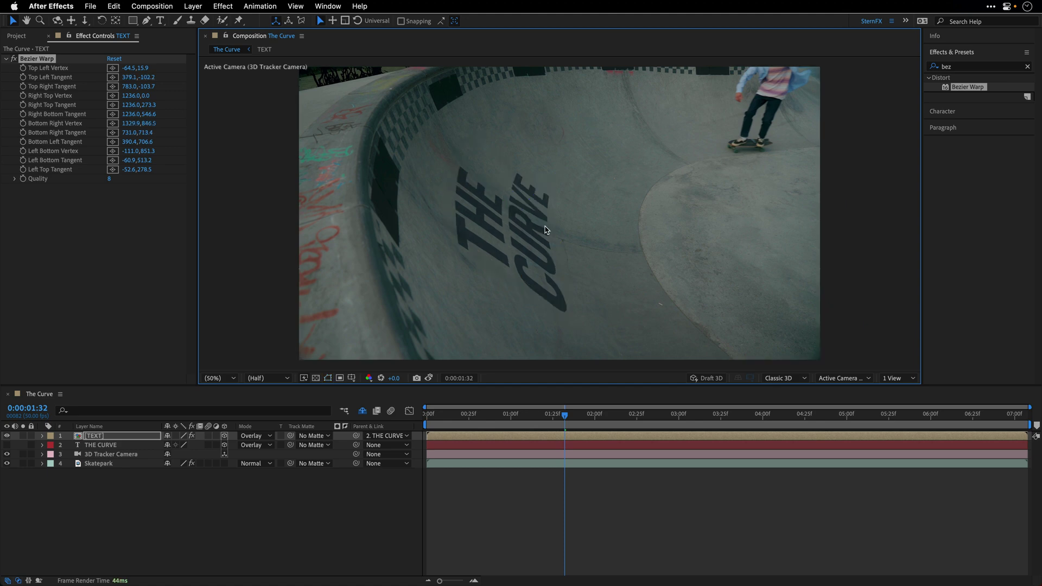
left_click_drag(567, 420, 600, 426)
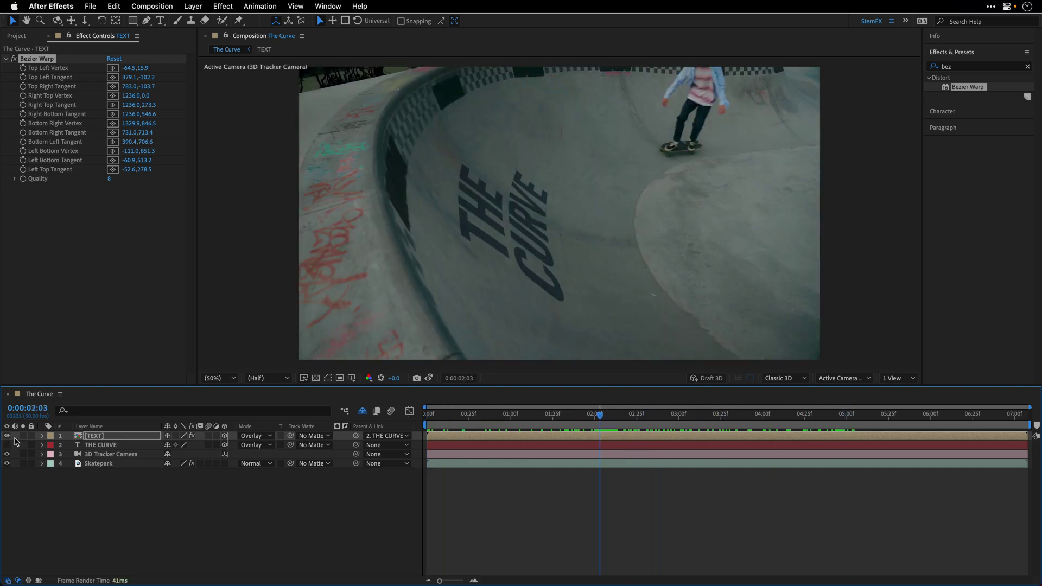
left_click(415, 378)
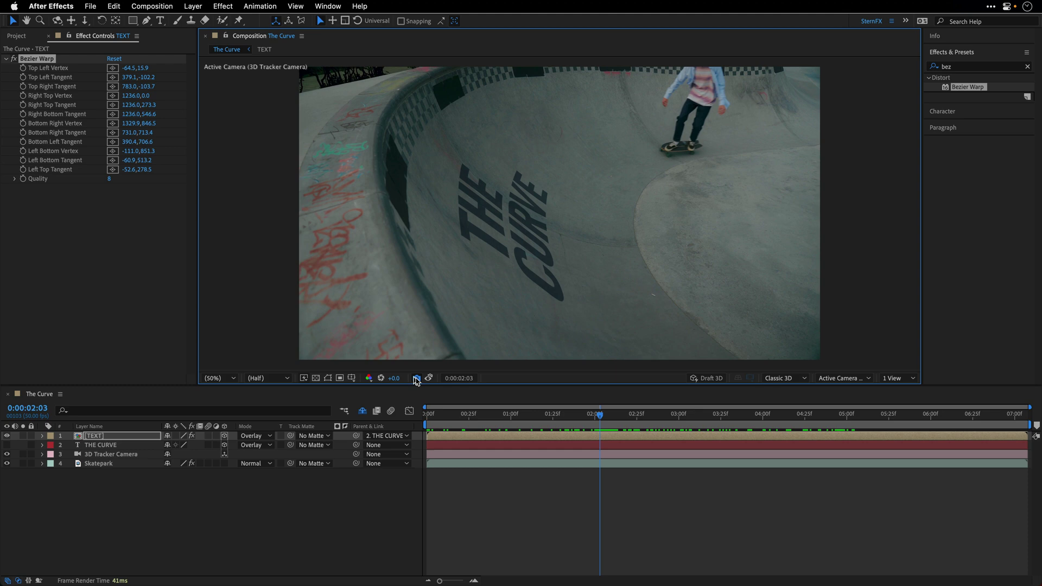
left_click(7, 436)
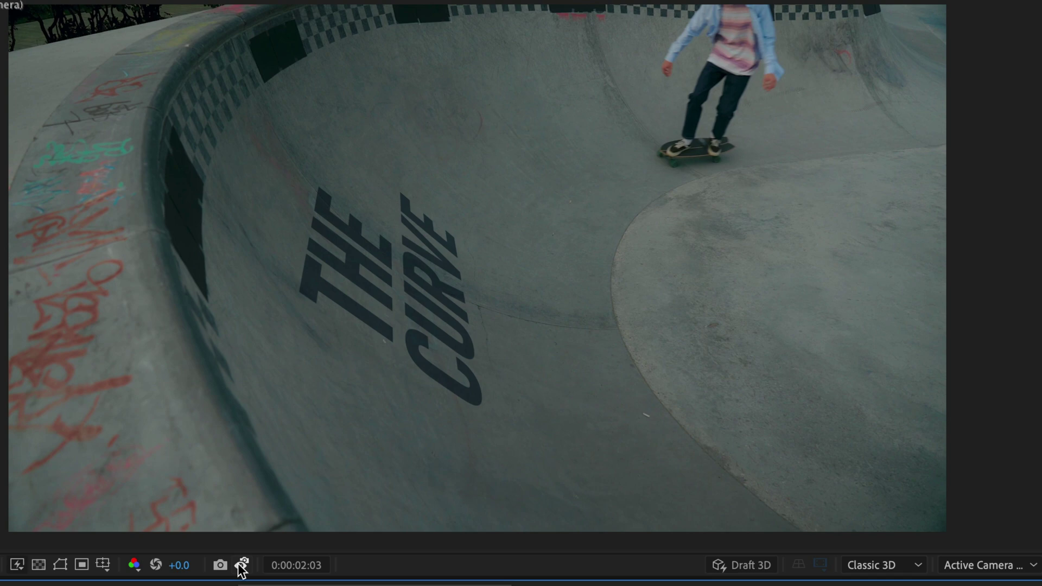
left_click(243, 566)
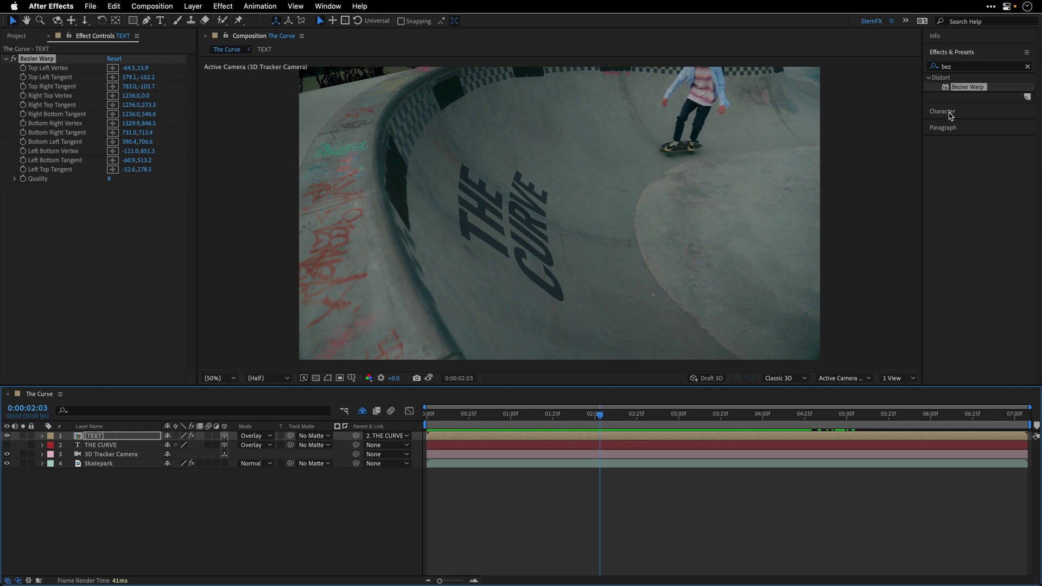
Step: Search 'rough' and apply Roughen Edges to the TEXT layer
left_click(964, 68)
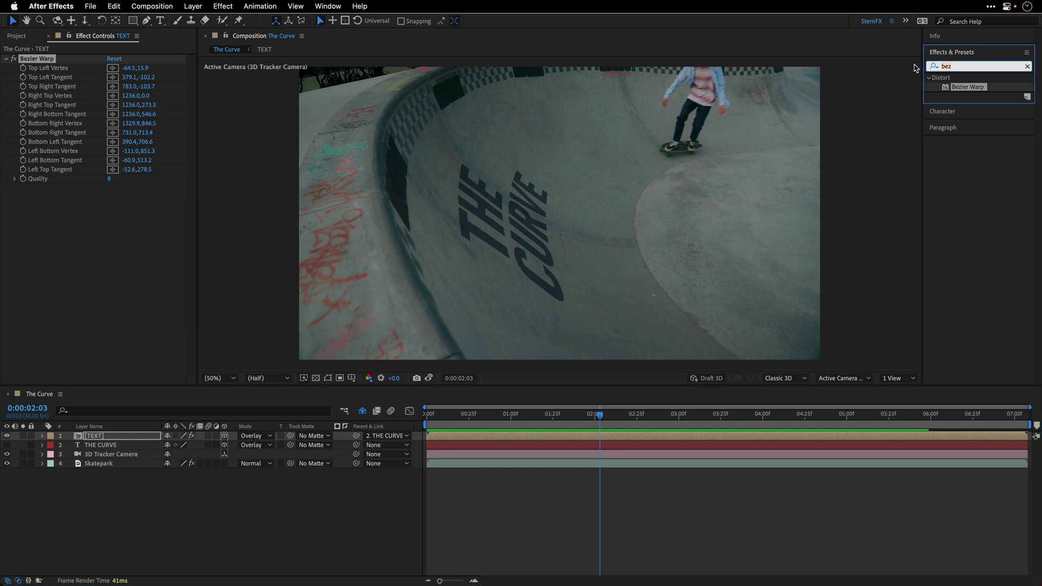
type("rough")
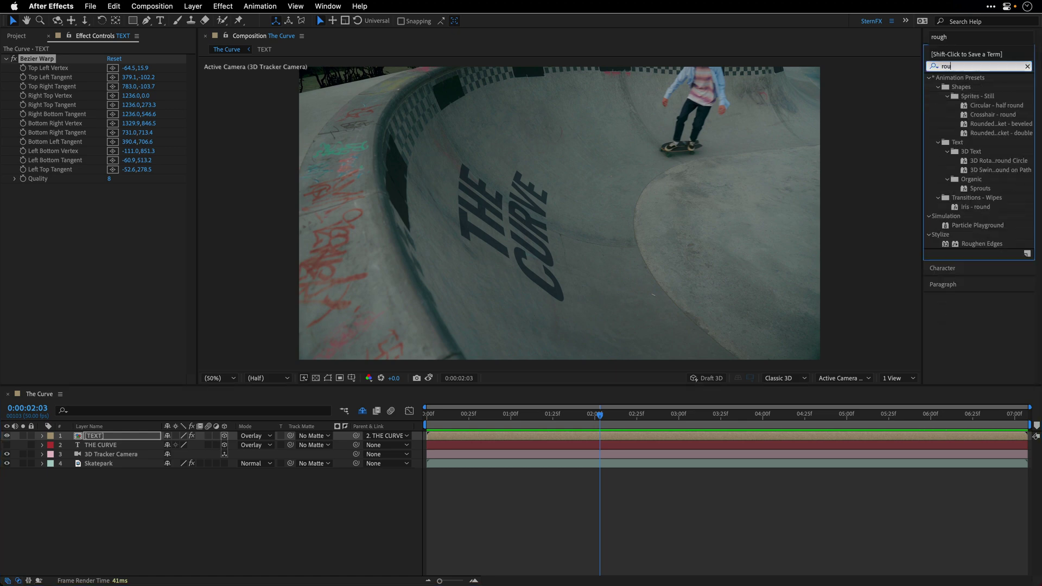
double_click(973, 87)
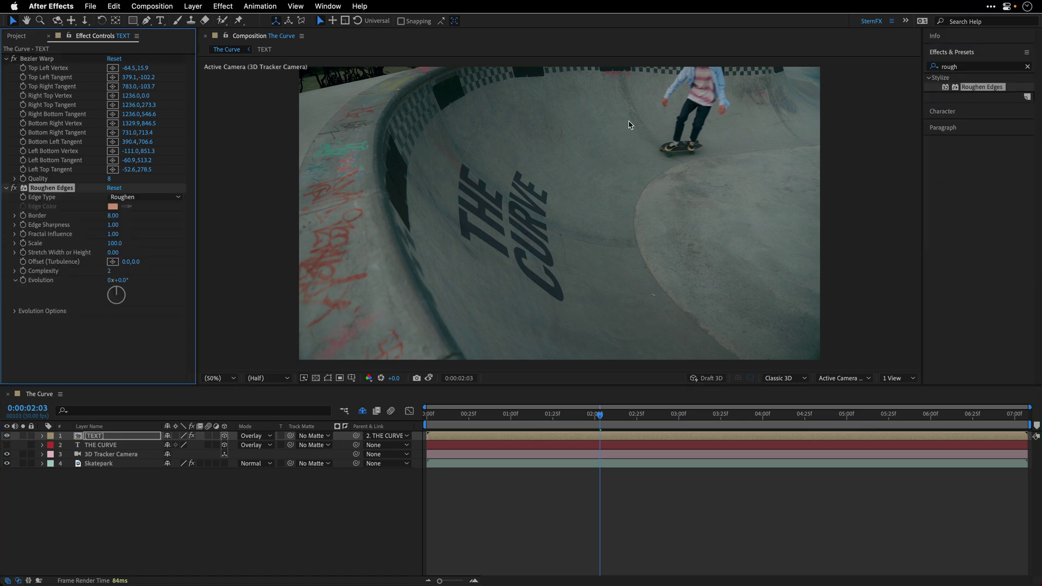
left_click(6, 58)
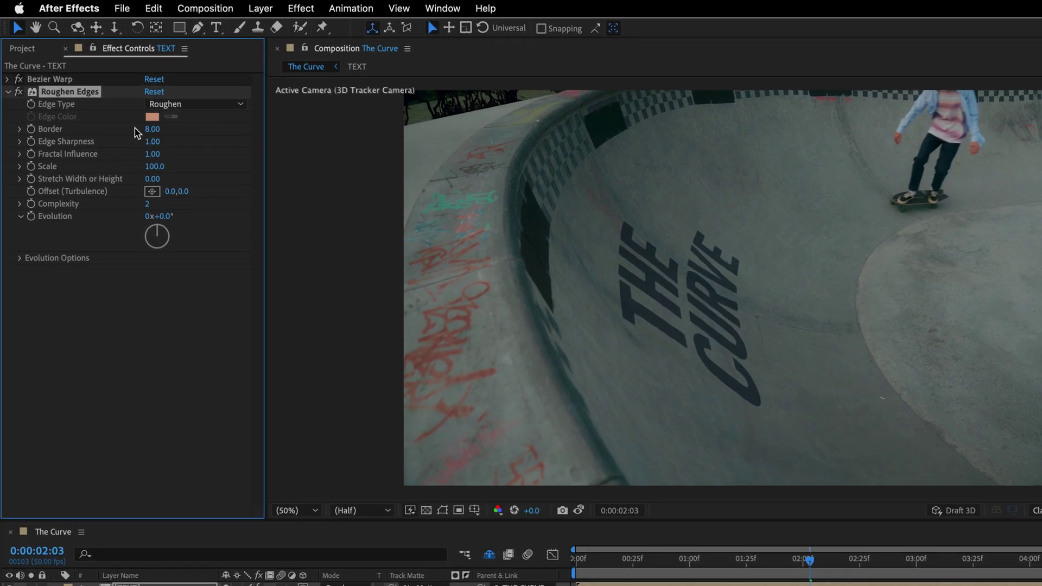
Step: Set Roughen Edges Complexity to 5 and Border to 8, toggling the effect to compare
left_click(149, 125)
type("5")
key("Return")
left_click(149, 204)
type("5")
key("Return")
scroll(633, 293, "up", 2)
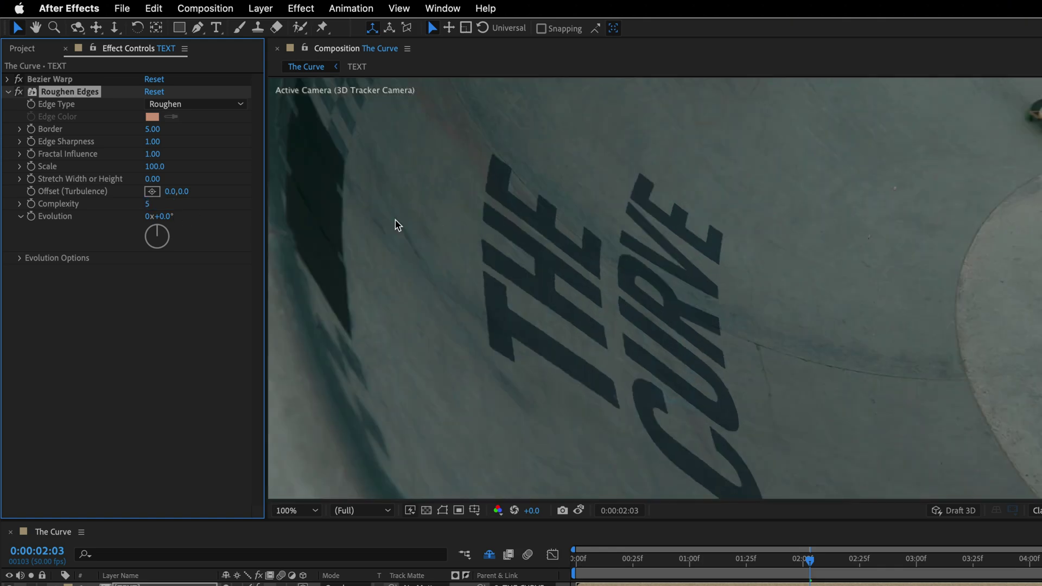
left_click(20, 93)
left_click(152, 130)
key("Return")
Step: Curve the left side of THE CURVE further with the Bezier Warp's left tangent handle
left_click(166, 282)
left_click(57, 80)
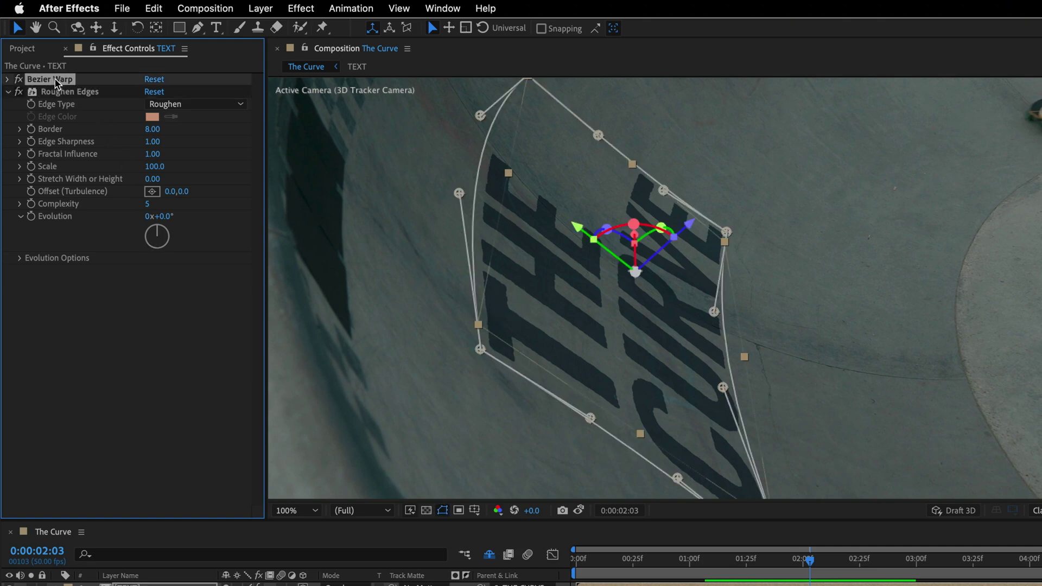
left_click_drag(460, 197, 464, 214)
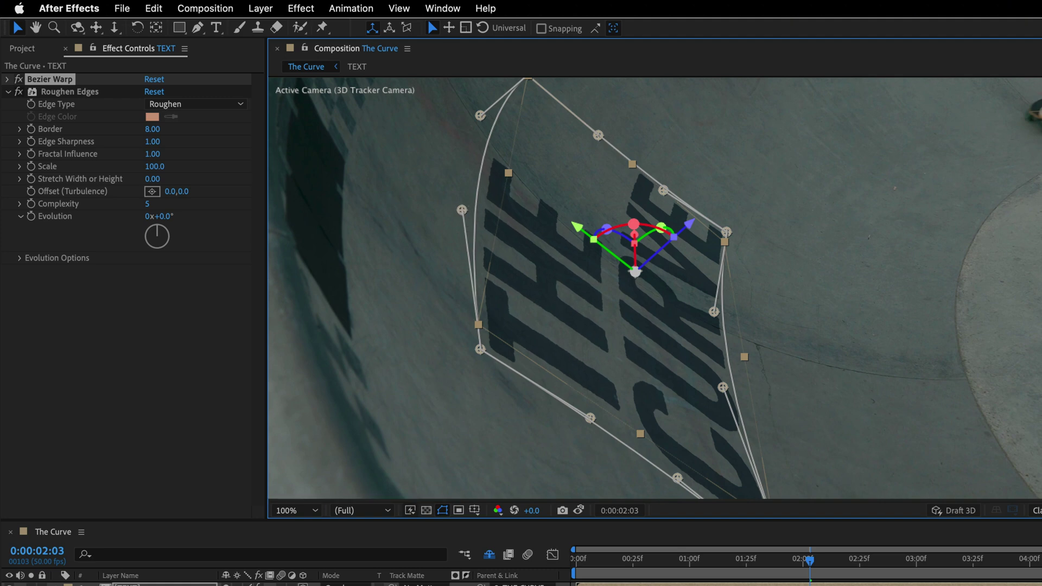
left_click(398, 585)
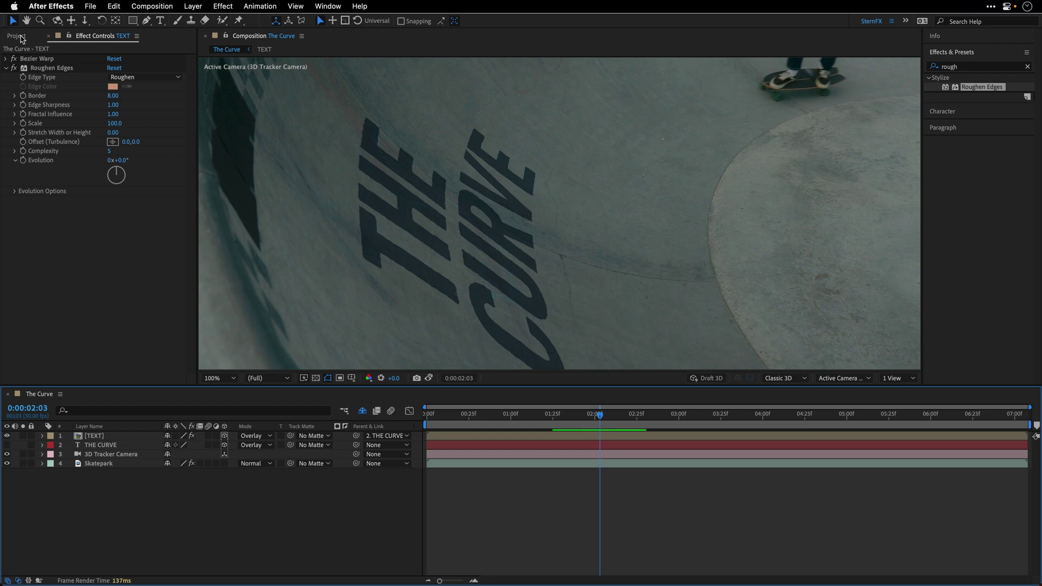
Step: Select AdobeStock_341601085.jpeg in the expanded Source Files folder of the Project panel
left_click(17, 37)
left_click(5, 144)
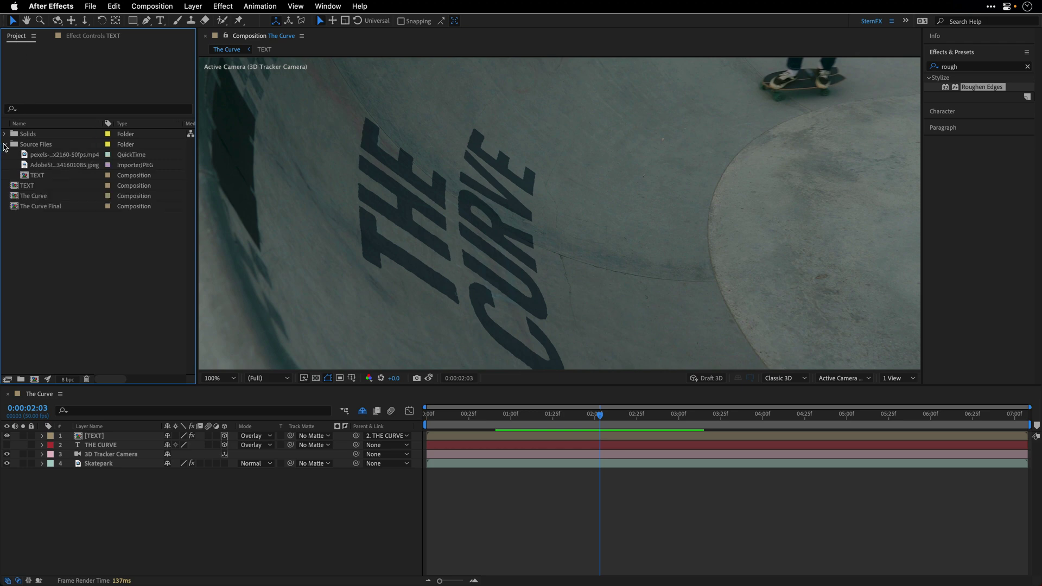
left_click(51, 166)
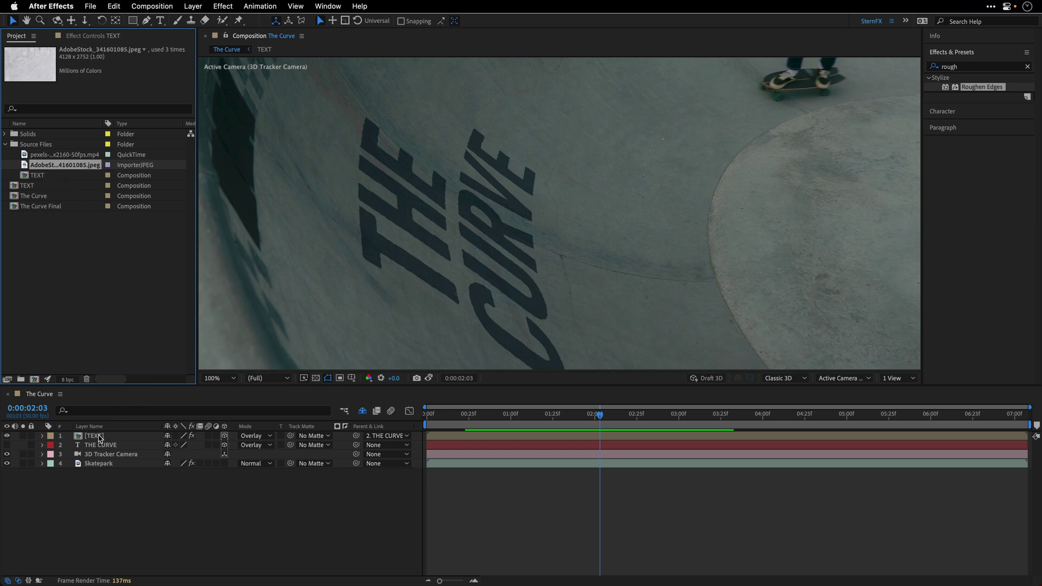
Step: Zoom the viewer to 50%, duplicate the TEXT layer, and replace the copy with the AdobeStock texture
left_click(439, 48)
key("comma")
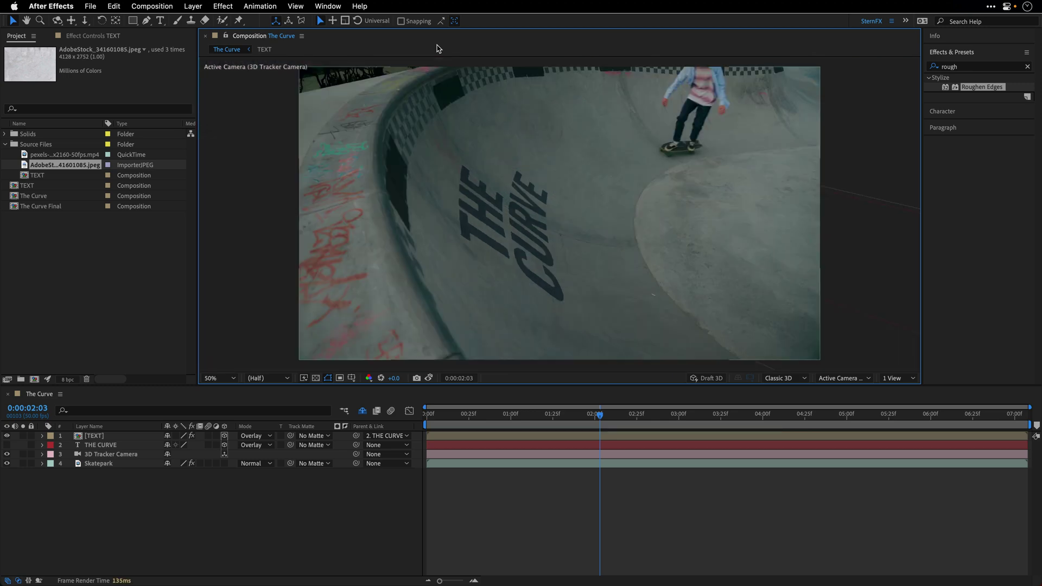
left_click(97, 438)
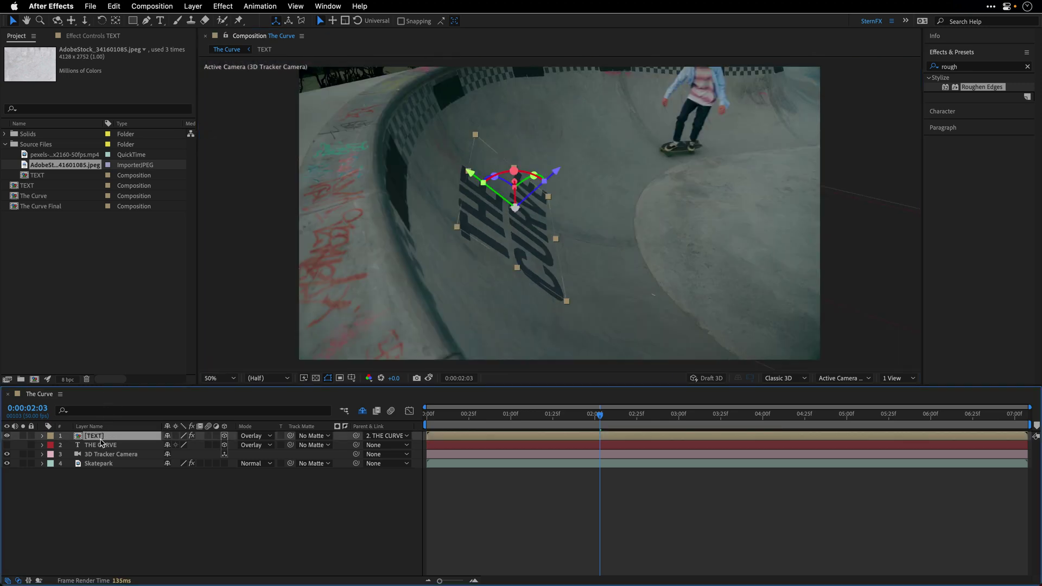
key("super+d")
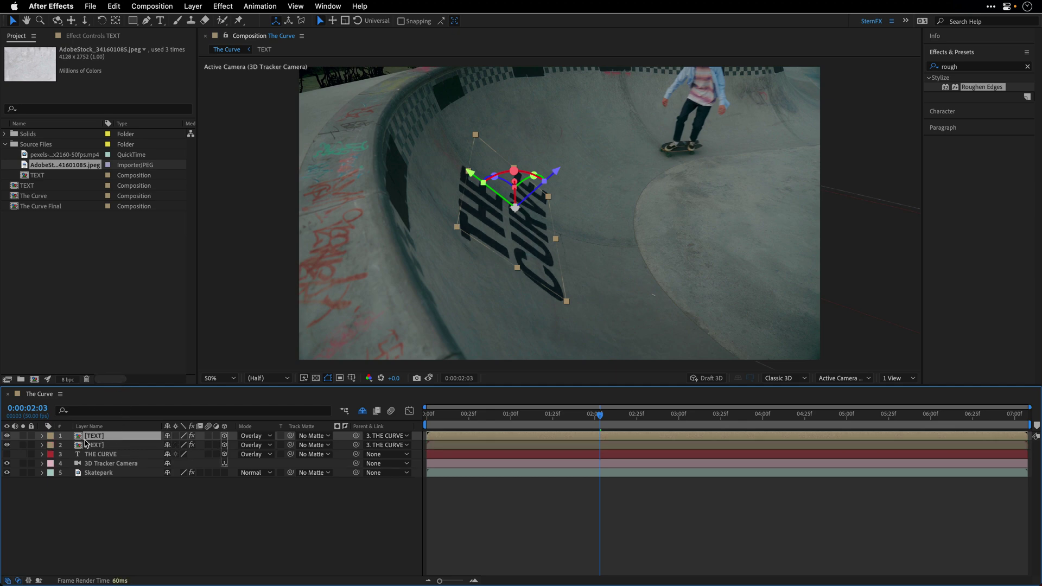
left_click(42, 168)
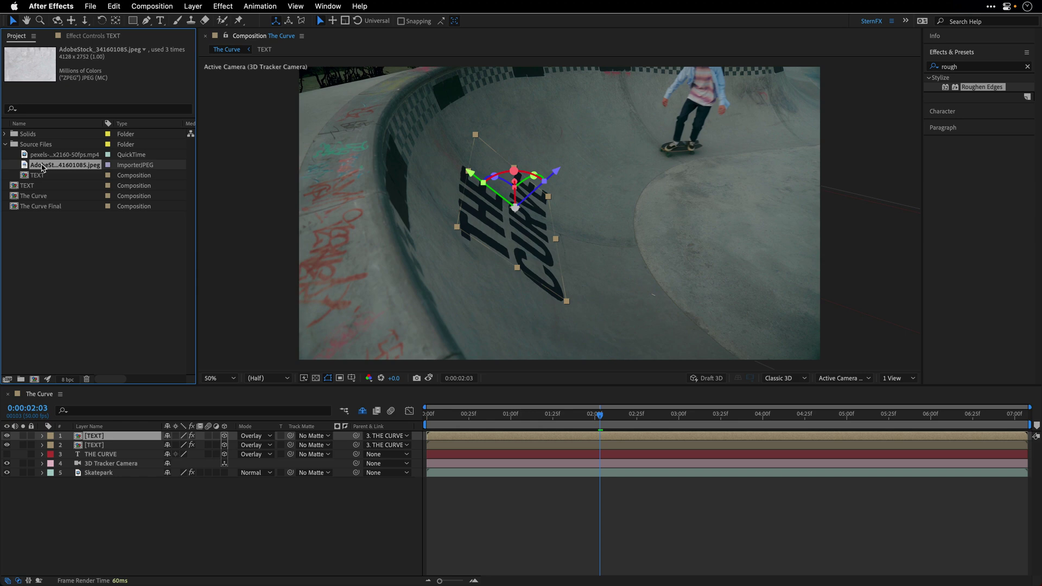
left_click_drag(42, 167, 463, 210)
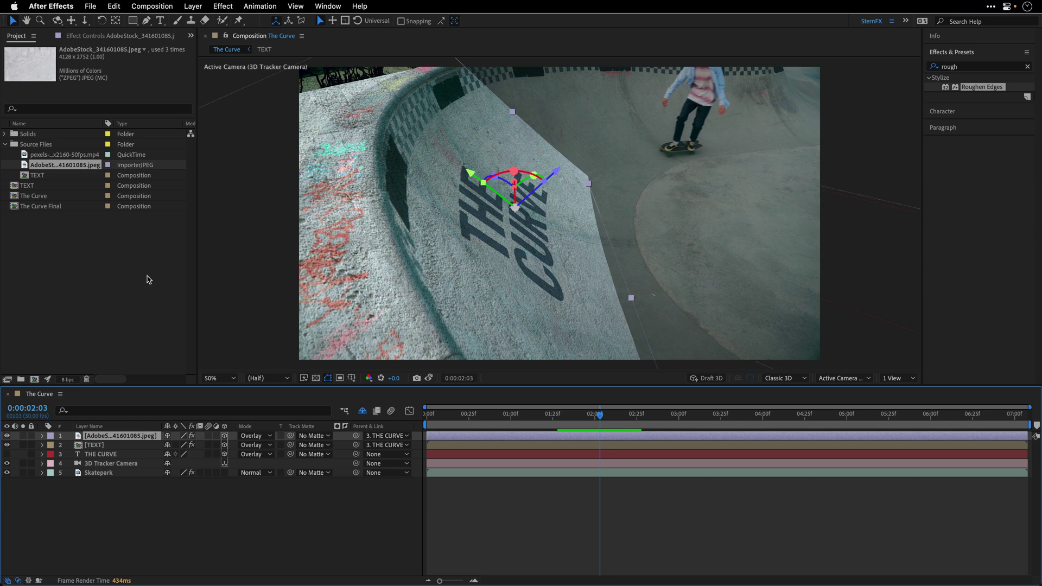
Step: Delete the Roughen Edges effect from the concrete texture layer
left_click(112, 36)
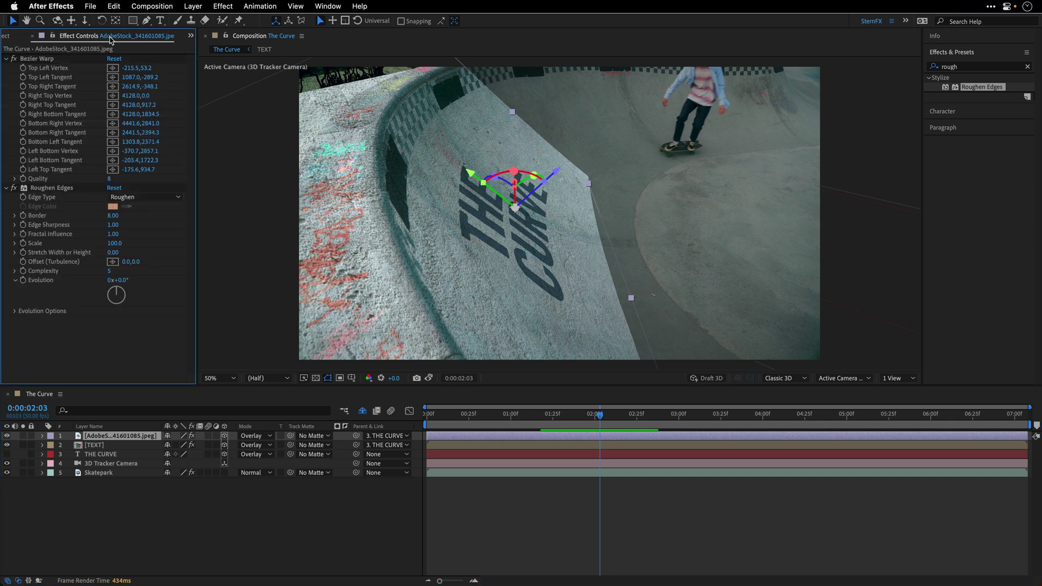
left_click(53, 188)
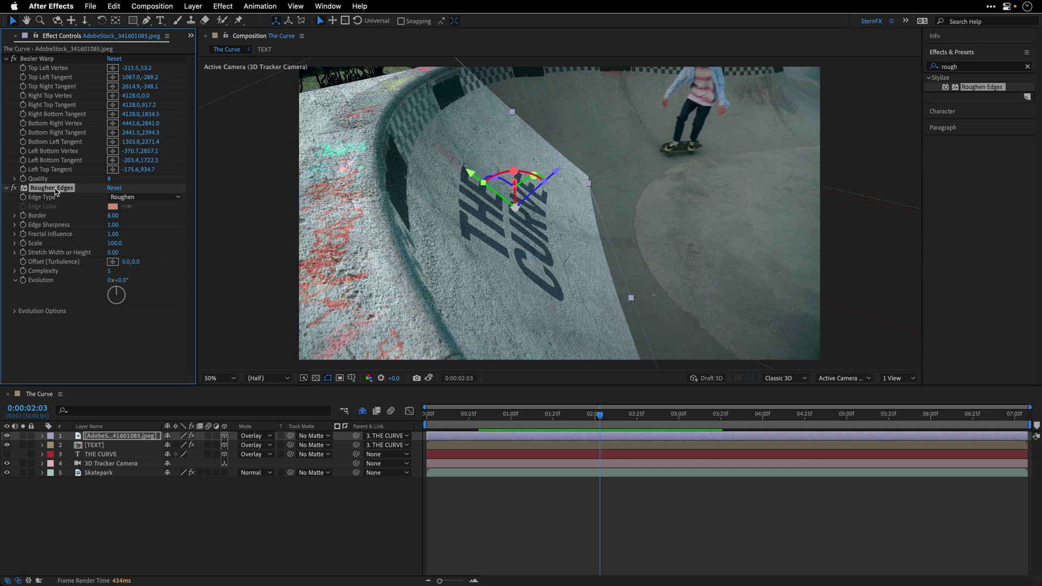
key("Delete")
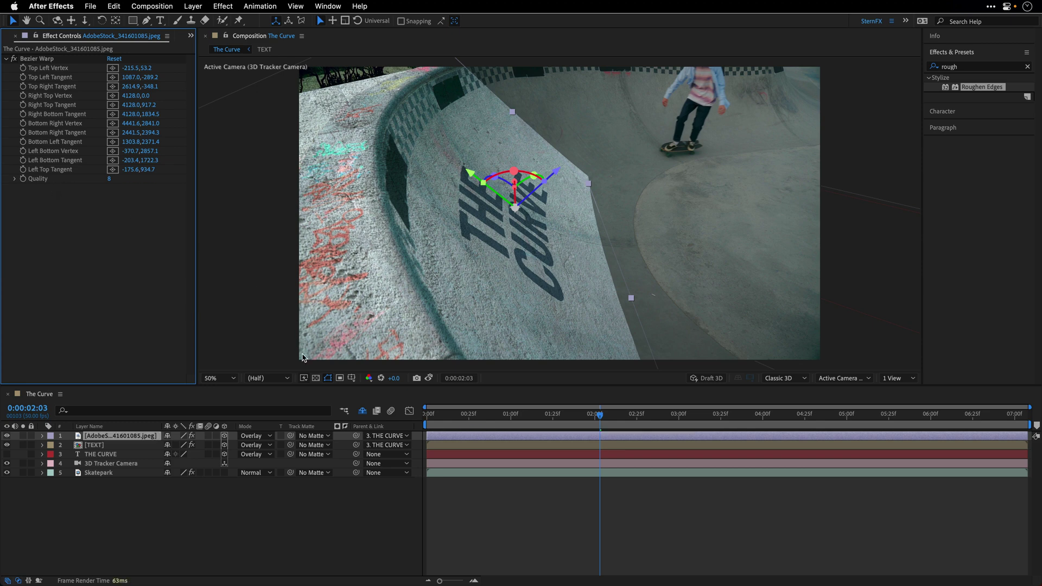
Step: Set the texture layer's mode to Normal and make it the TEXT layer's Luma track matte
left_click(252, 438)
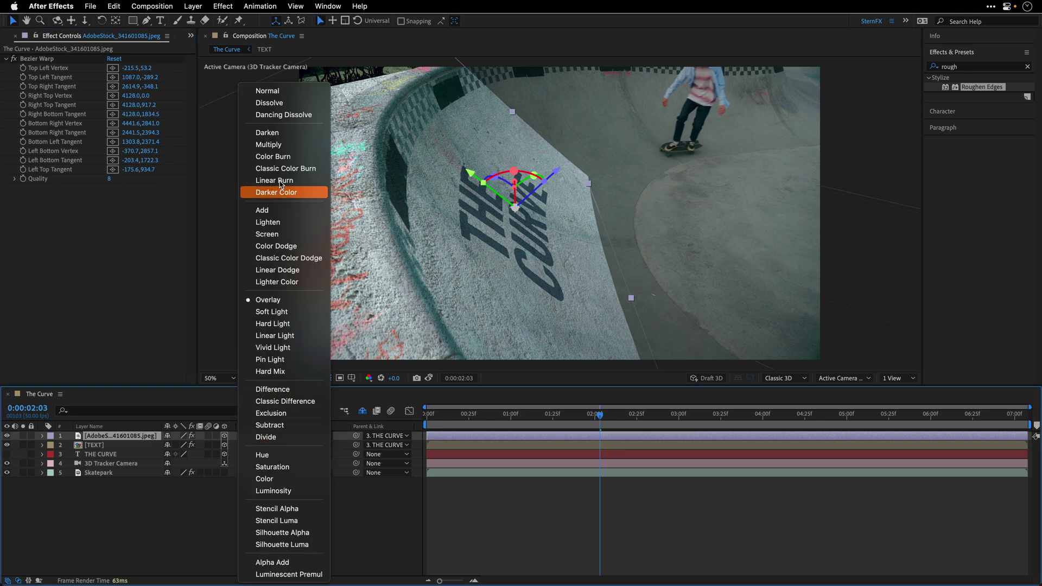
left_click(282, 92)
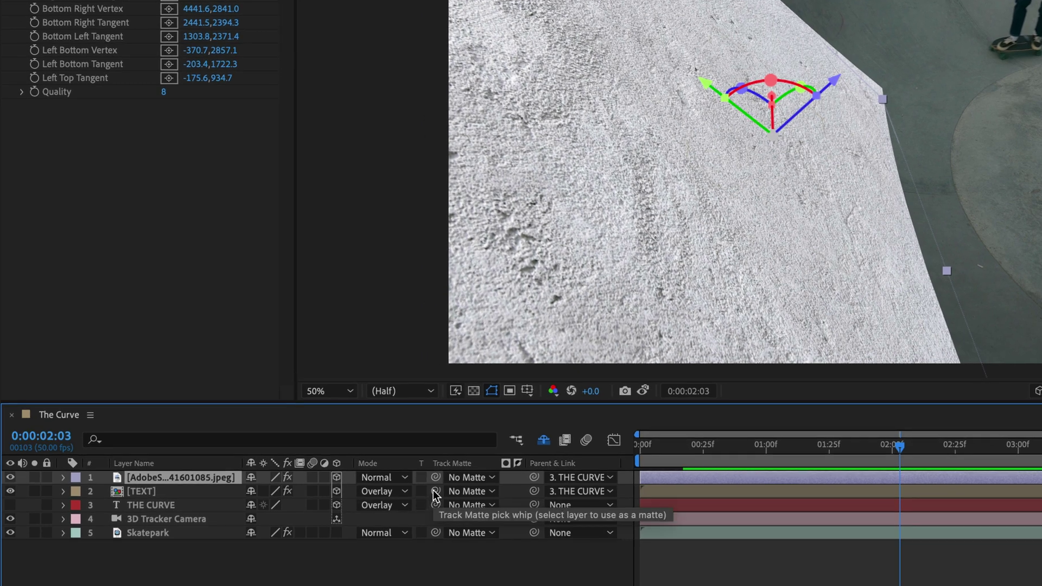
left_click_drag(433, 490, 150, 477)
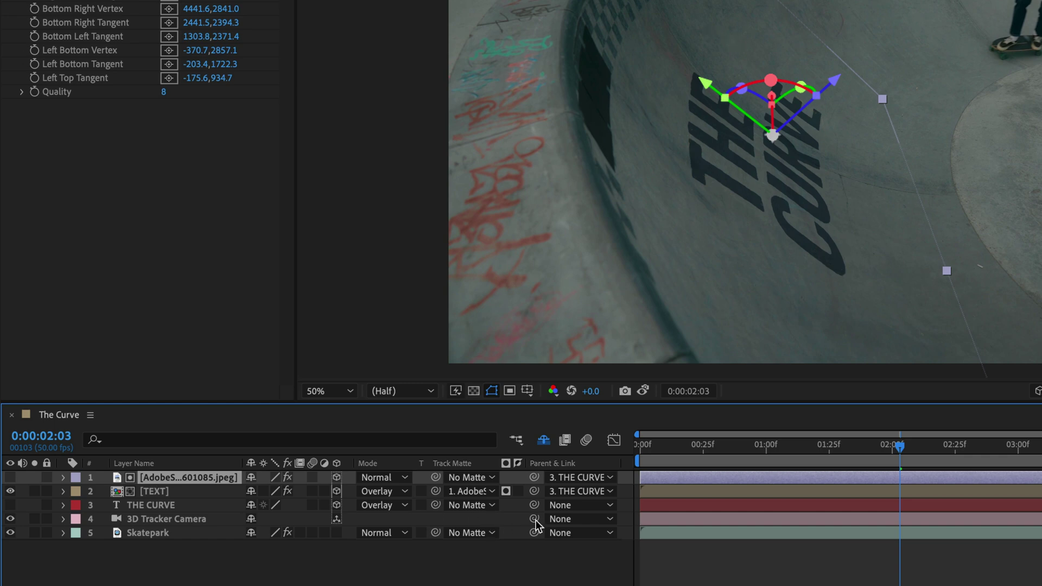
left_click(506, 490)
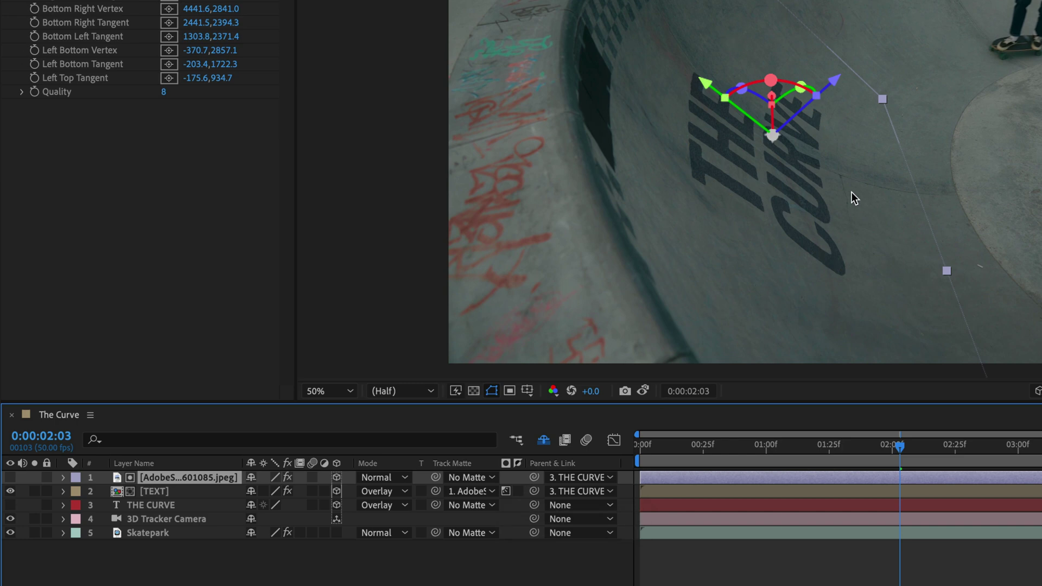
Step: Play the composition to check the matte, then return the playhead to 0:00:02:13
scroll(851, 192, "up", 2)
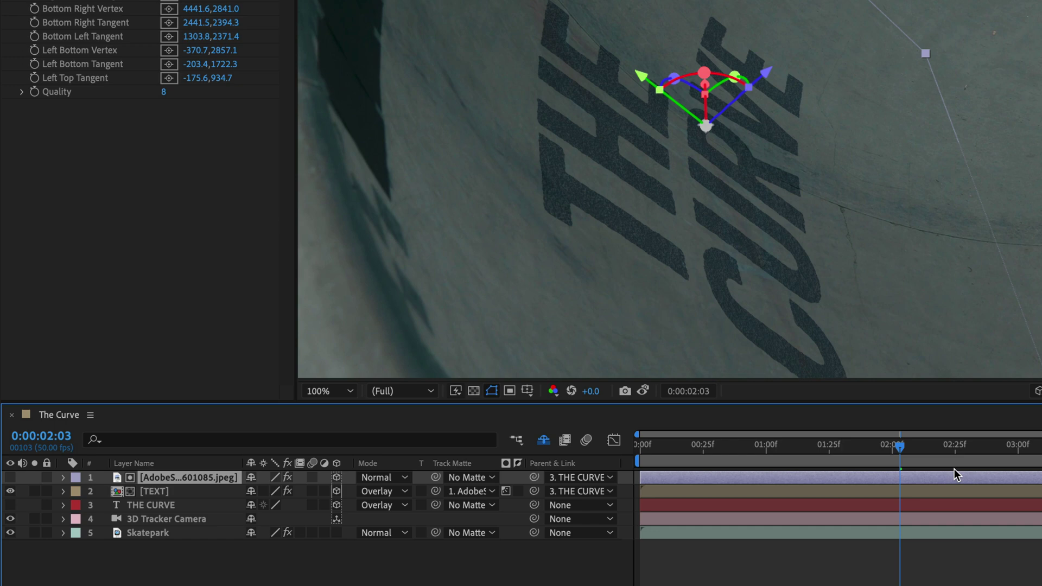
key("space")
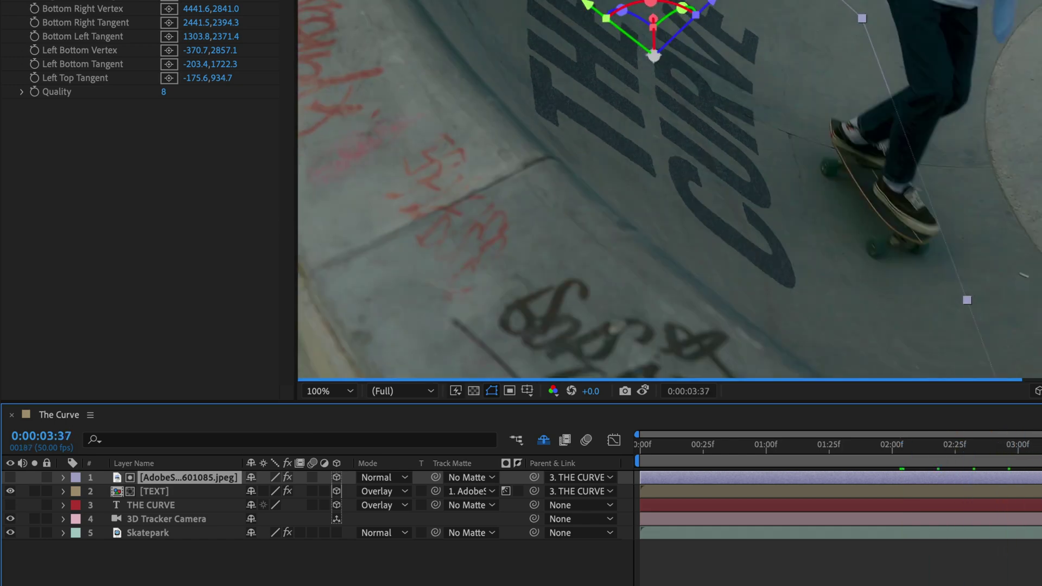
left_click_drag(961, 448, 925, 446)
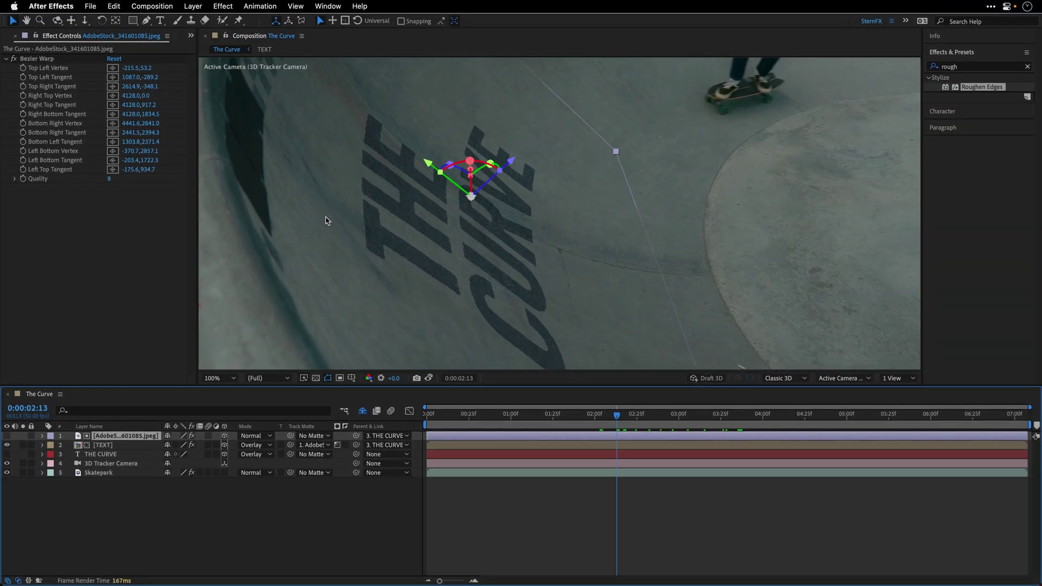
Step: Apply Fast Box Blur to the texture layer with Blur Radius 1, then fit the comp in the viewer
left_click(966, 67)
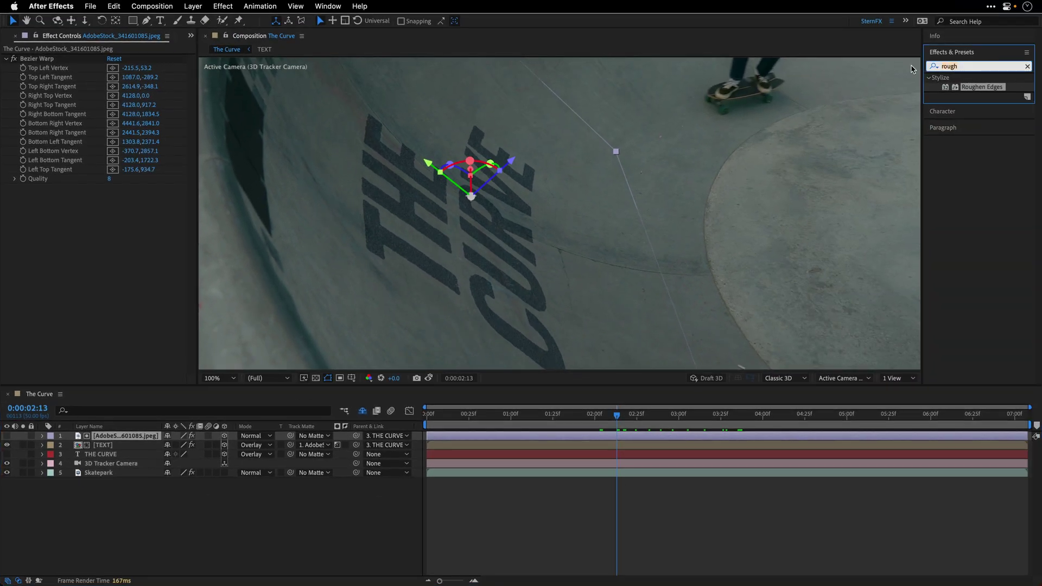
key("BackSpace")
key("BackSpace")
key("BackSpace")
key("BackSpace")
key("BackSpace")
type("fast")
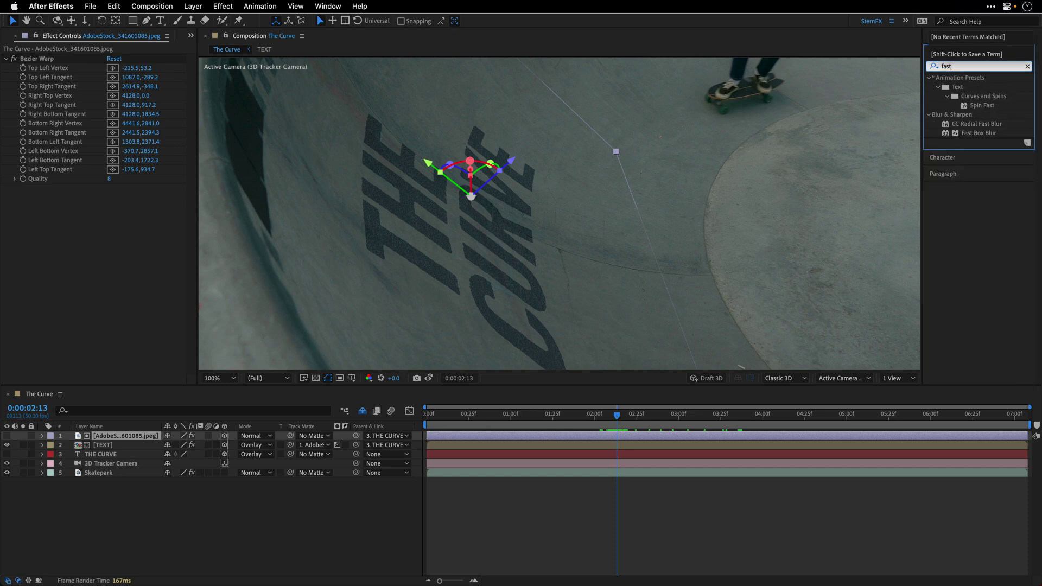
double_click(987, 134)
left_click(1027, 65)
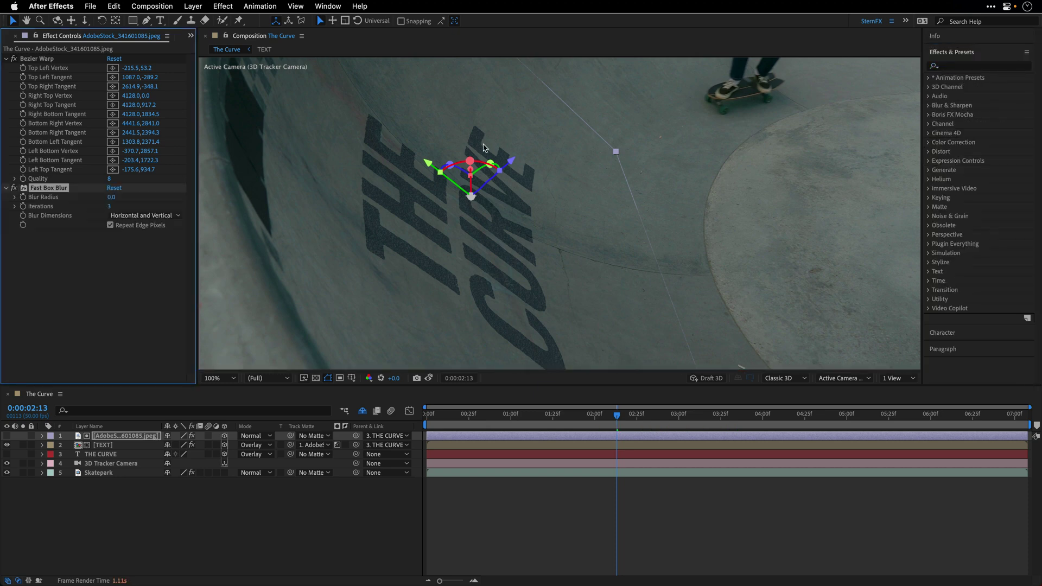
left_click(111, 197)
type("2")
key("Return")
left_click(111, 197)
type("1")
key("Return")
key("shift+slash")
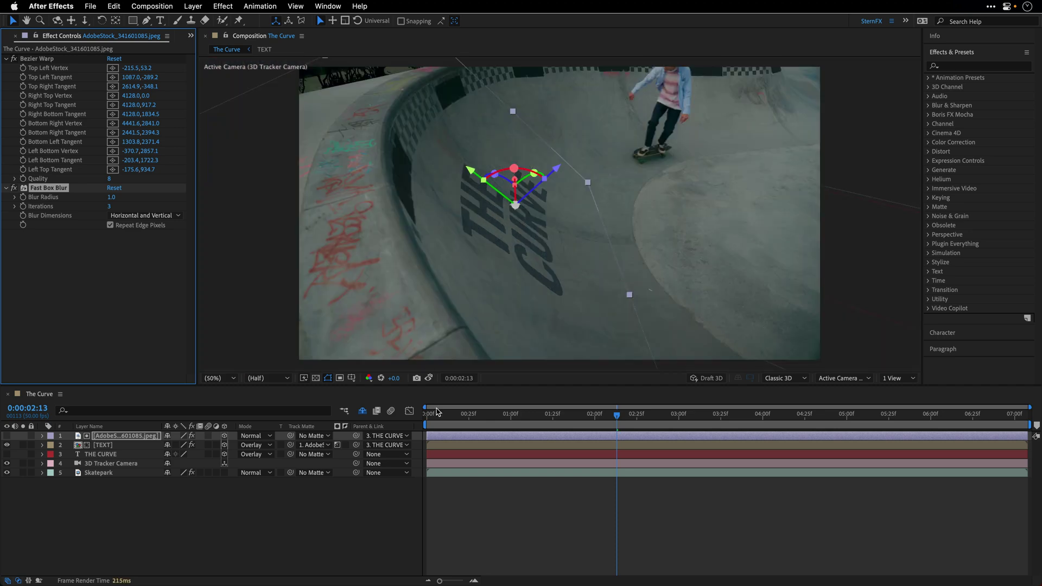
Step: Unhide the shy layers and move the skater, texture and ALL EPISODES layers to the top
left_click_drag(436, 418, 413, 419)
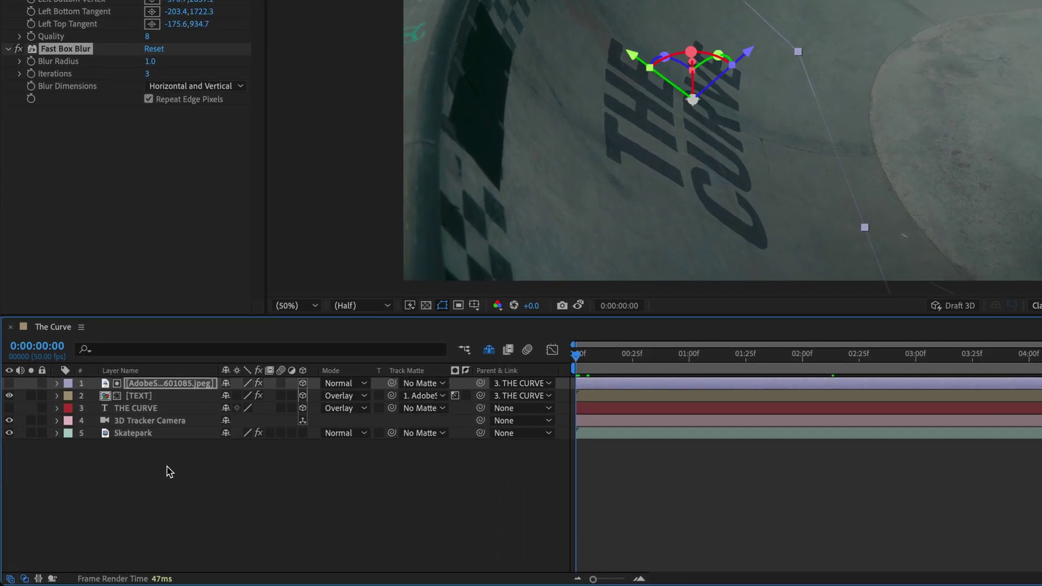
left_click(489, 352)
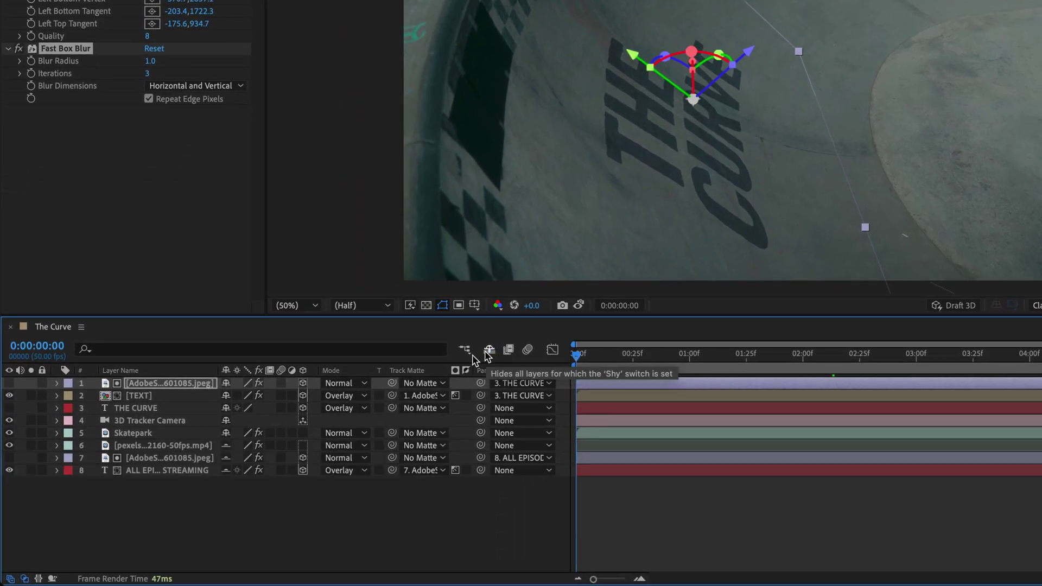
left_click(134, 450)
left_click(149, 471, "shift")
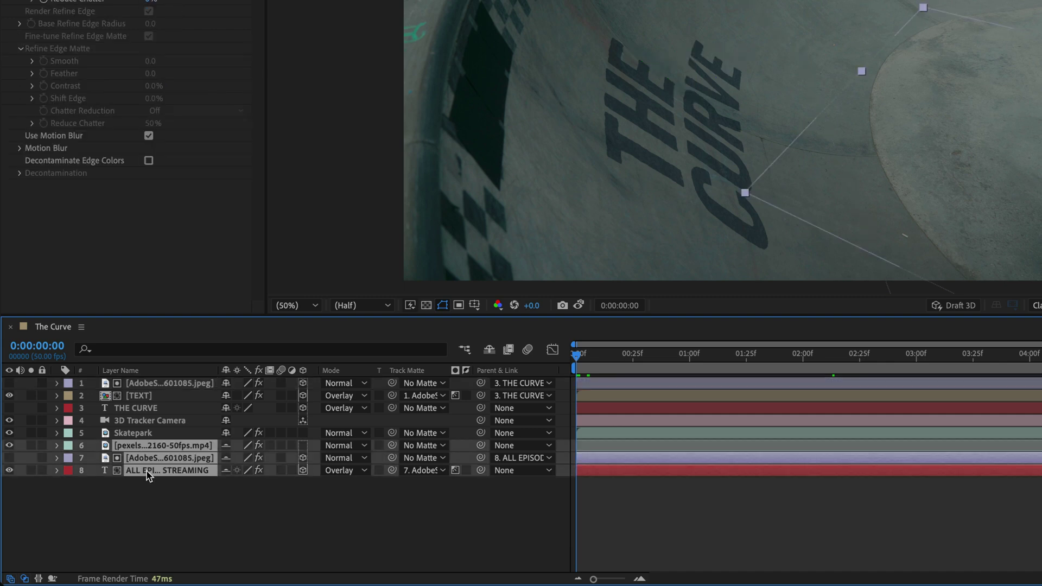
left_click_drag(137, 459, 166, 383)
Step: Scrub from 0:00:03:24 to check the skater occlusion and ALL EPISODES NOW STREAMING title
left_click(971, 356)
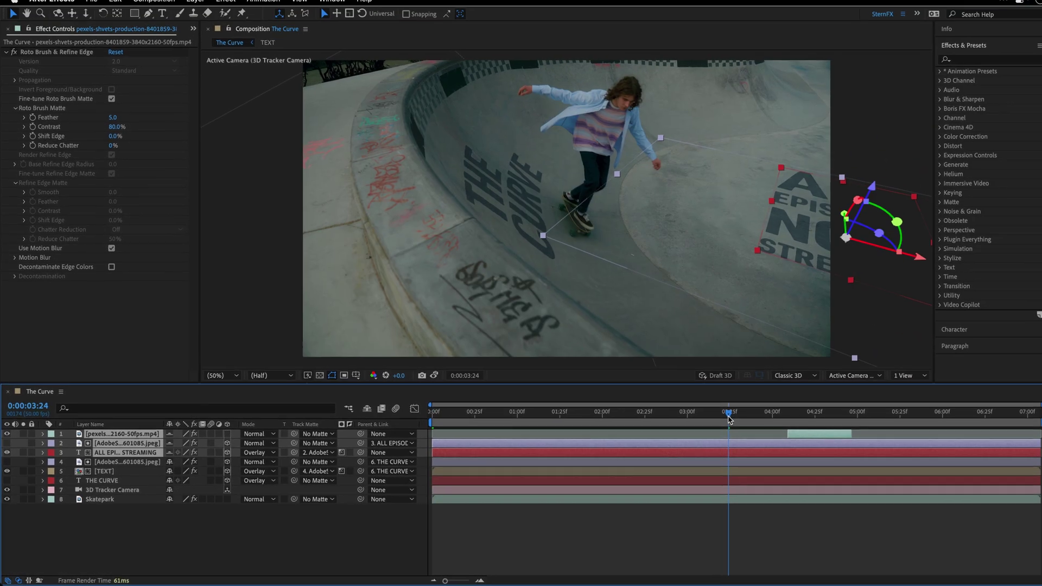
left_click_drag(720, 421, 810, 423)
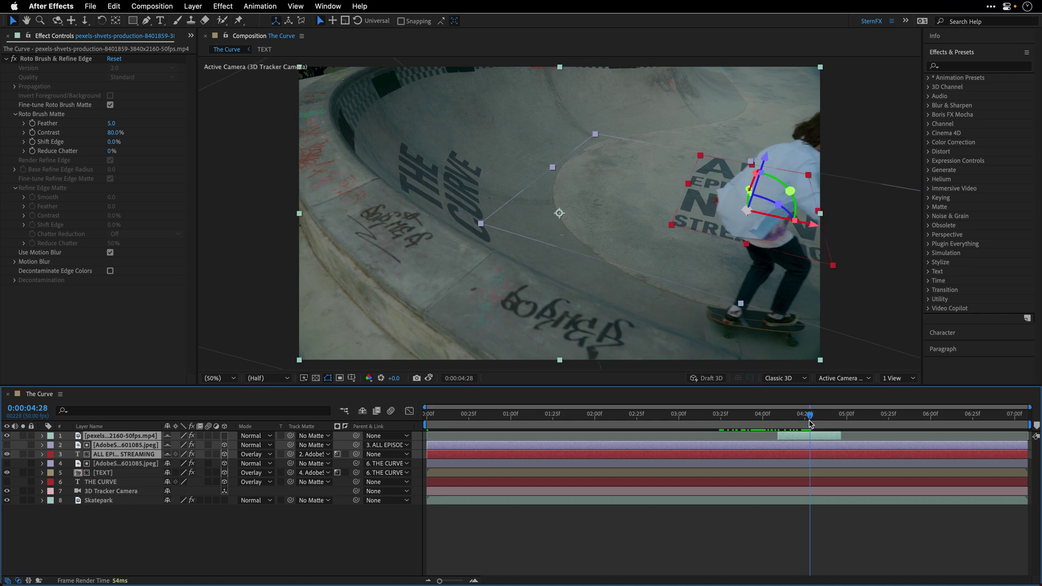
left_click(228, 509)
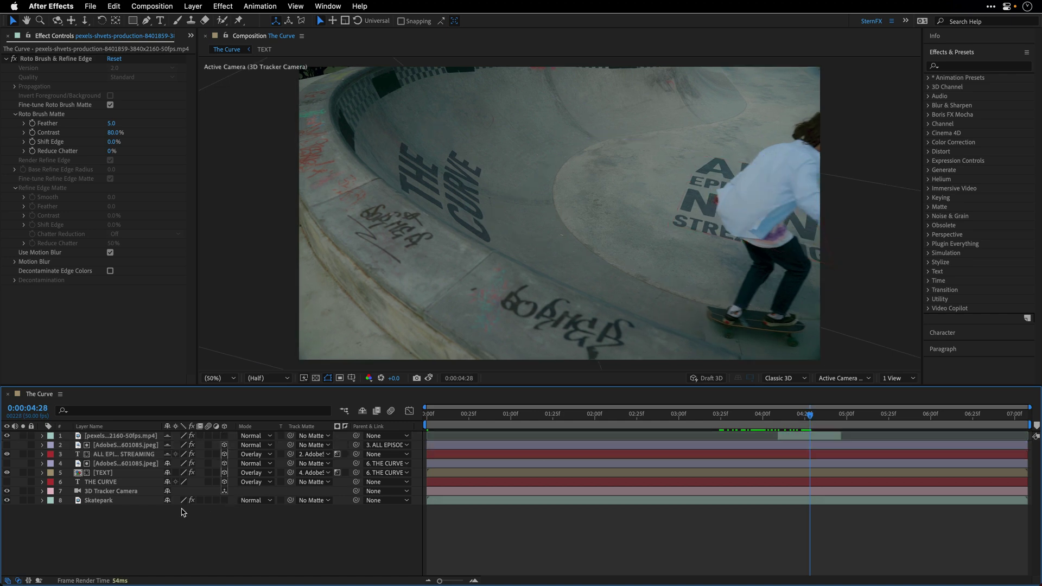
left_click(132, 438)
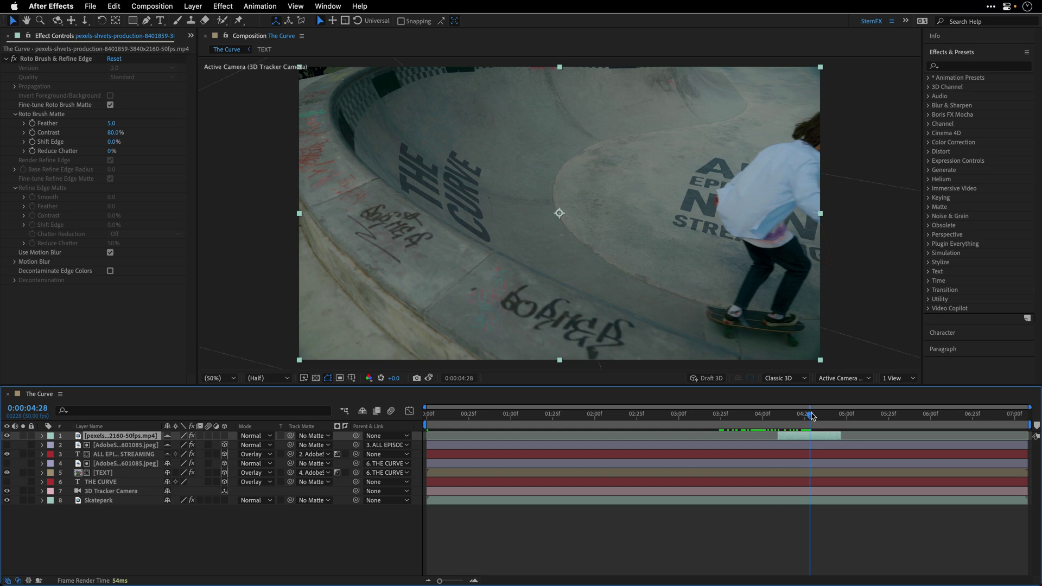
left_click_drag(812, 417, 900, 421)
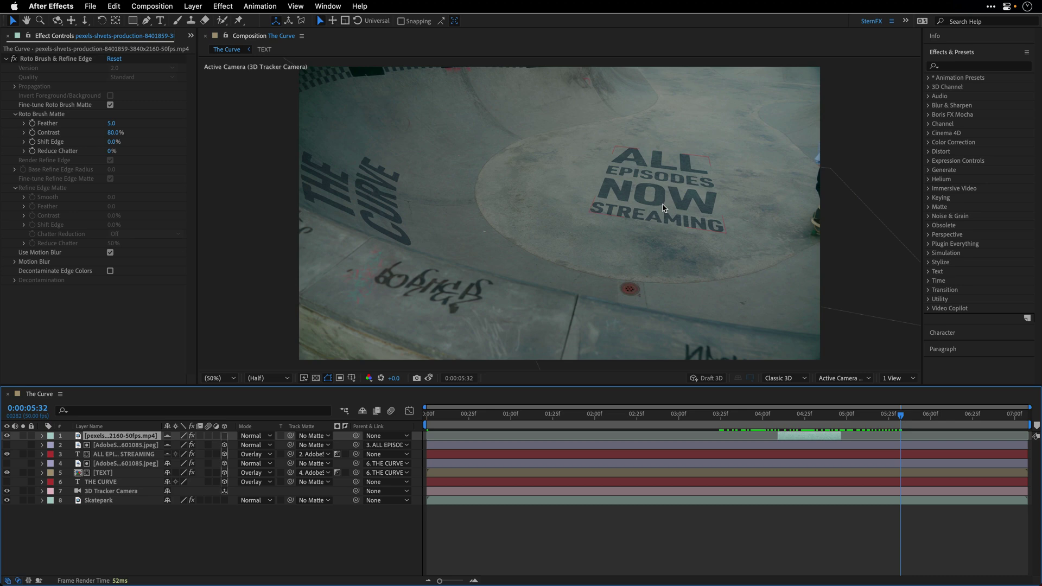
Step: From the first frame, maximize the Composition panel and preview the finished comp
left_click_drag(436, 419, 413, 422)
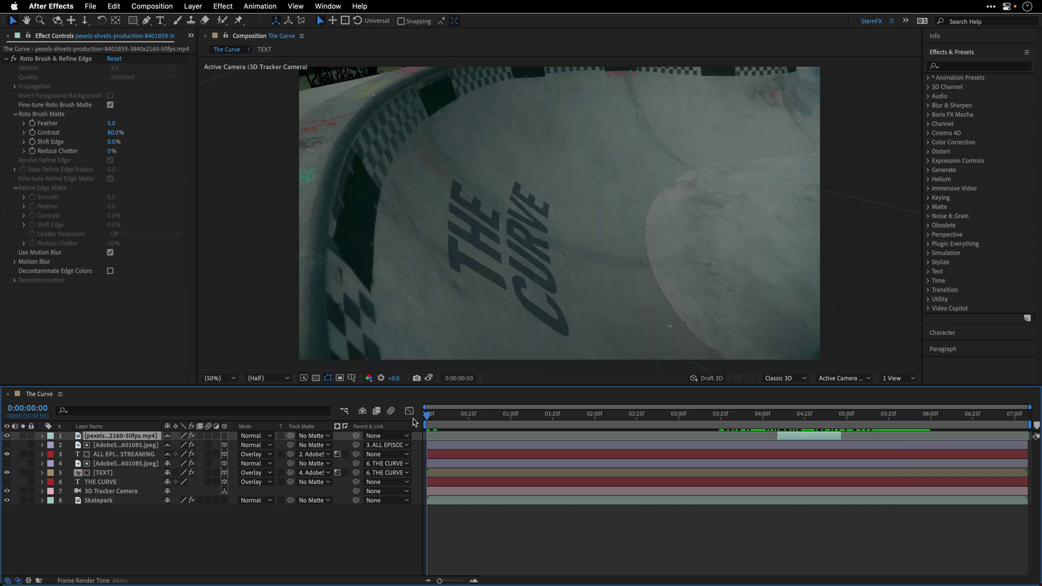
key("grave")
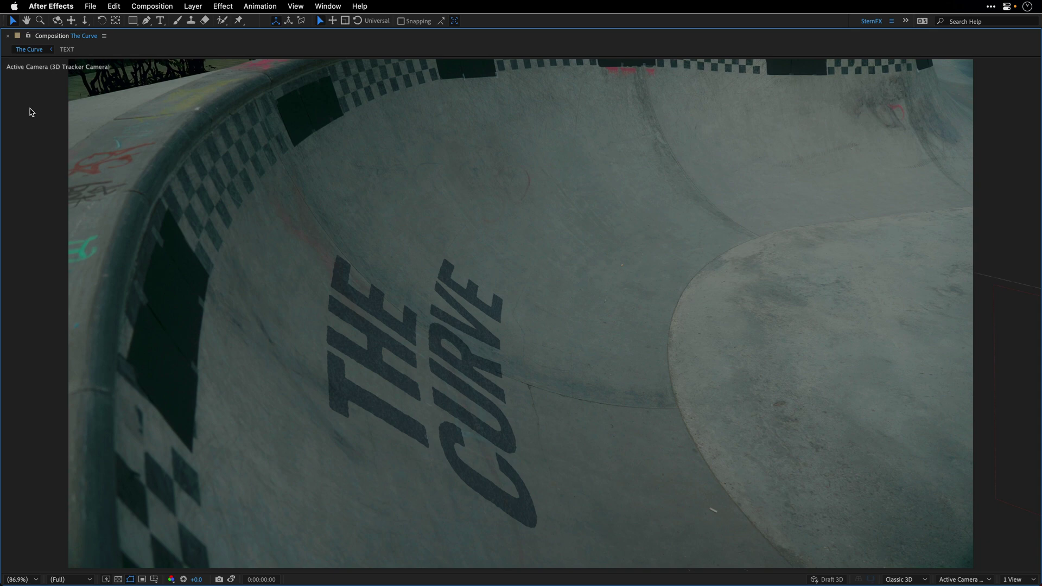
key("space")
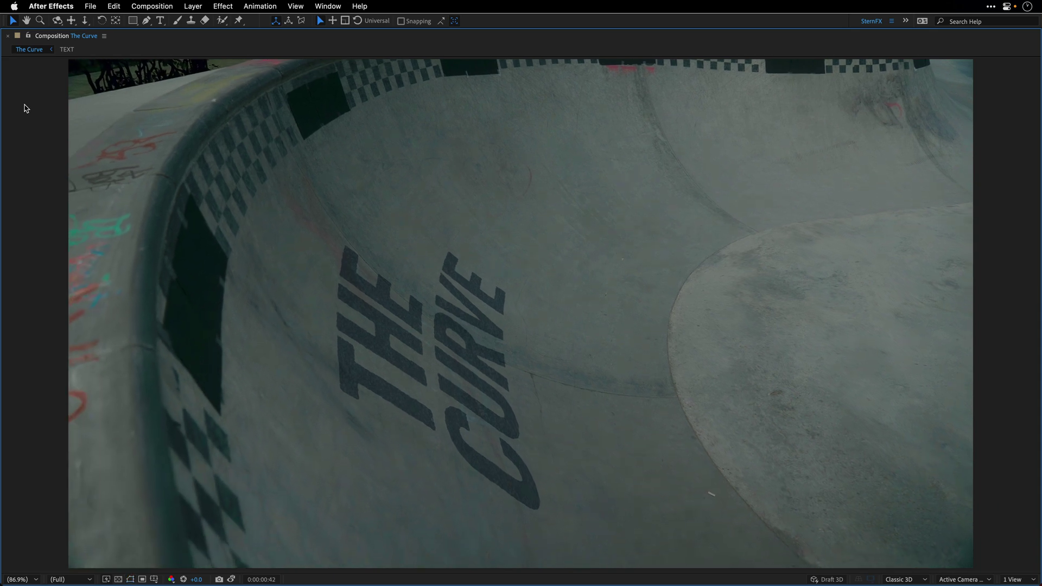